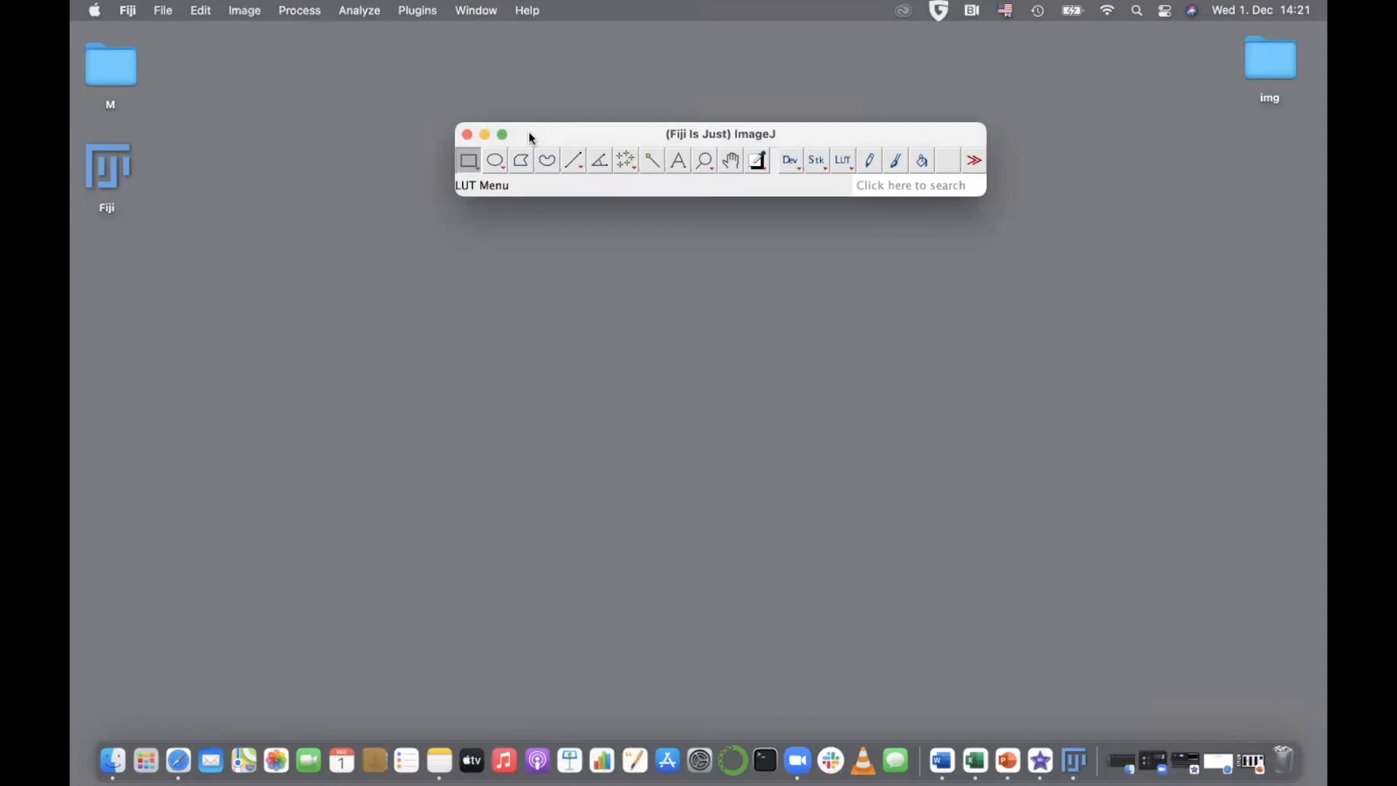
- Launch CiliaQ Preparator v0.1.1 and review the process and preferences choices, keeping multiple images and manually entered preferences
click(429, 17)
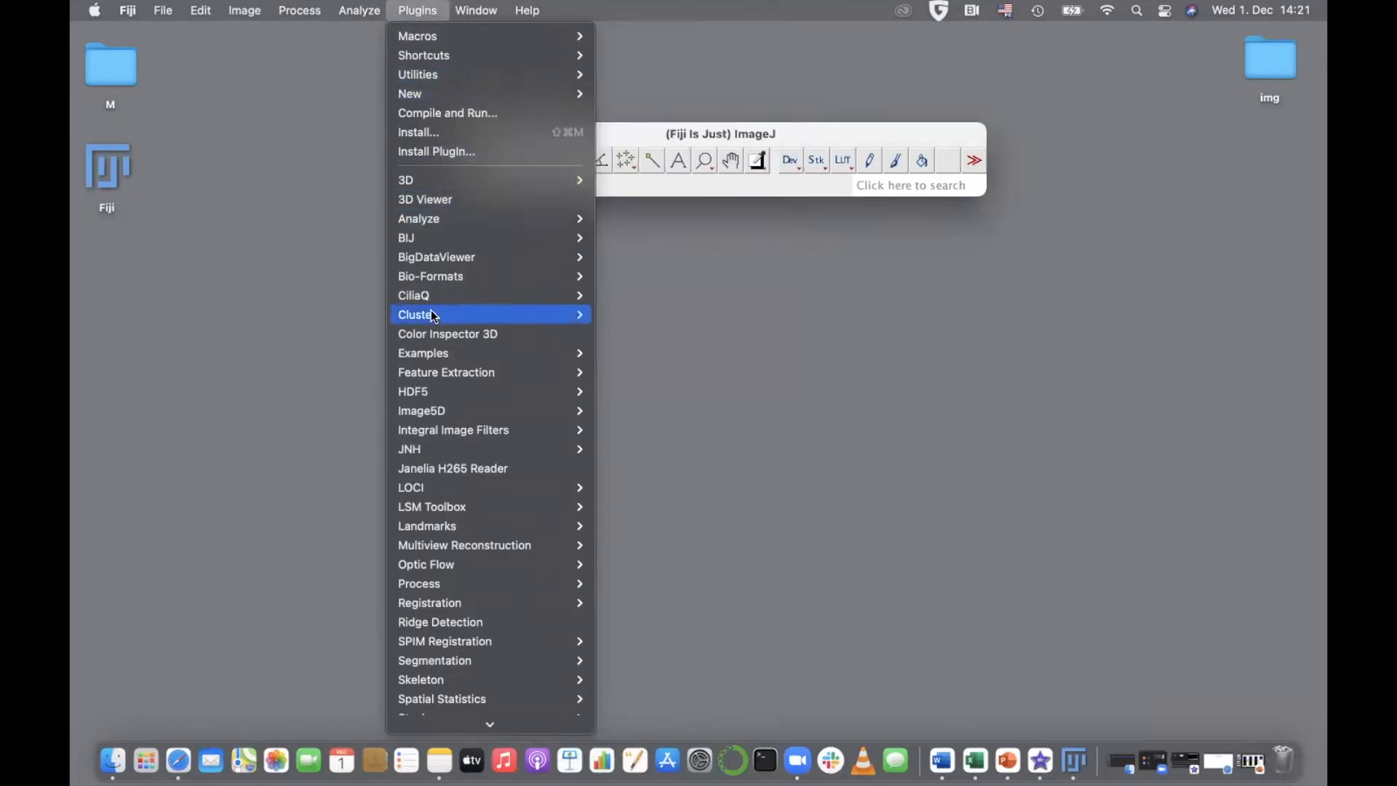
mouse_move(433, 298)
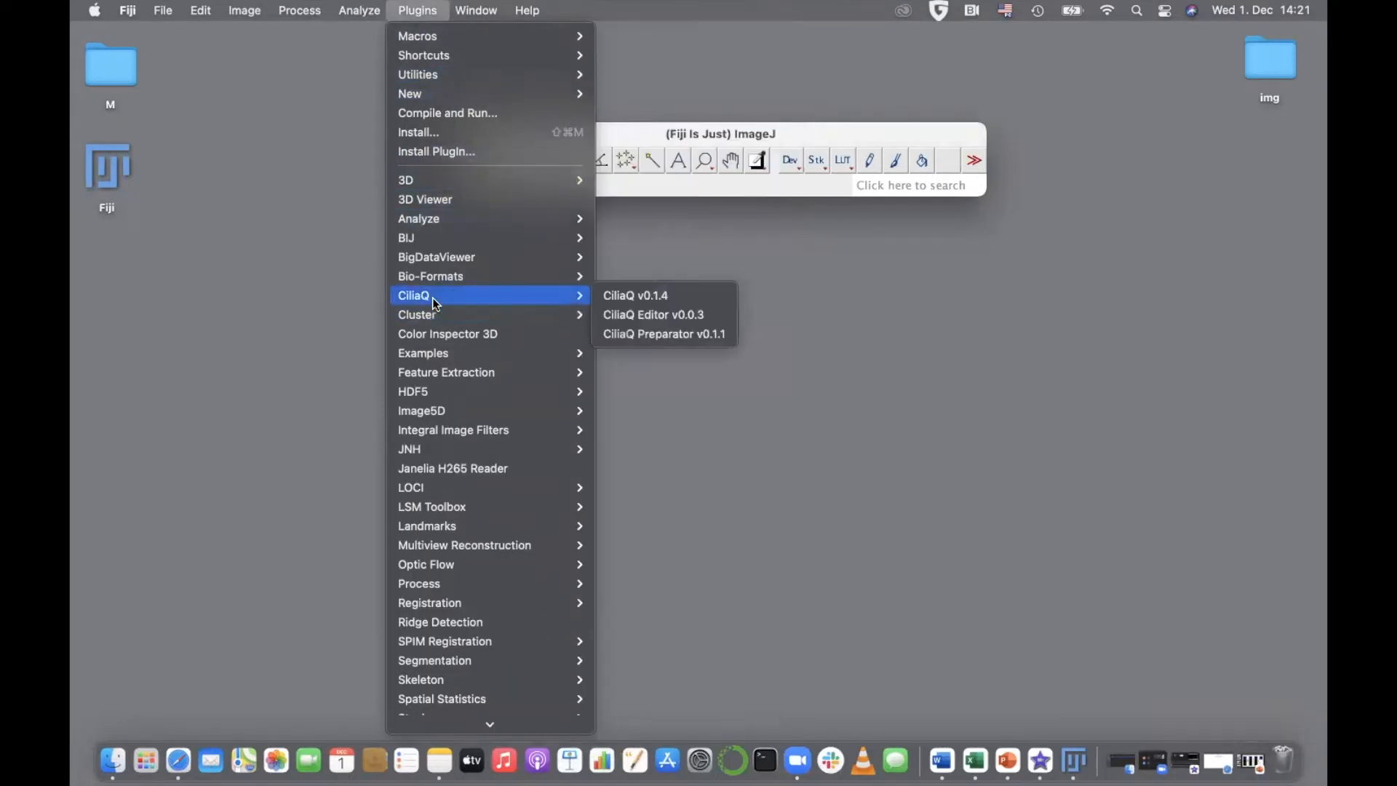
click(629, 336)
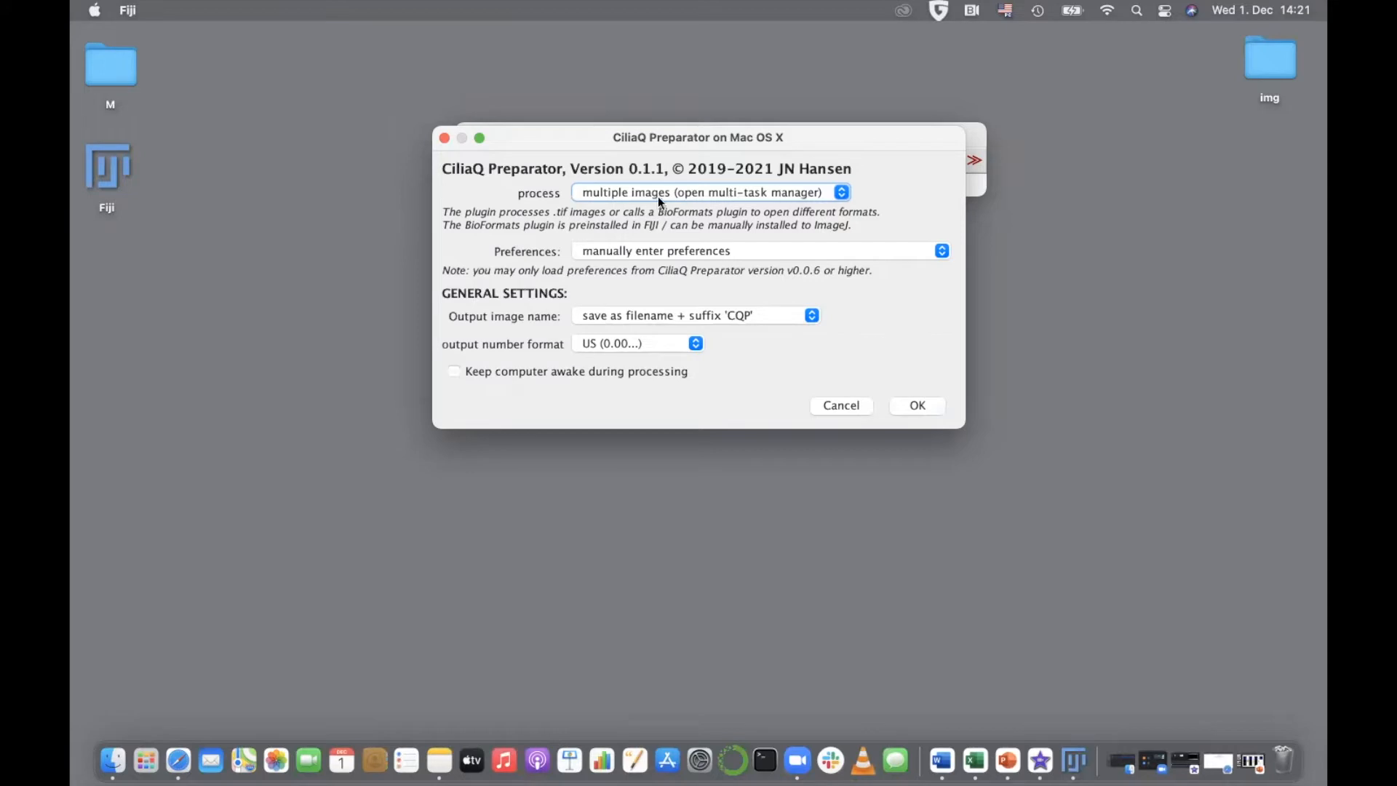
click(697, 193)
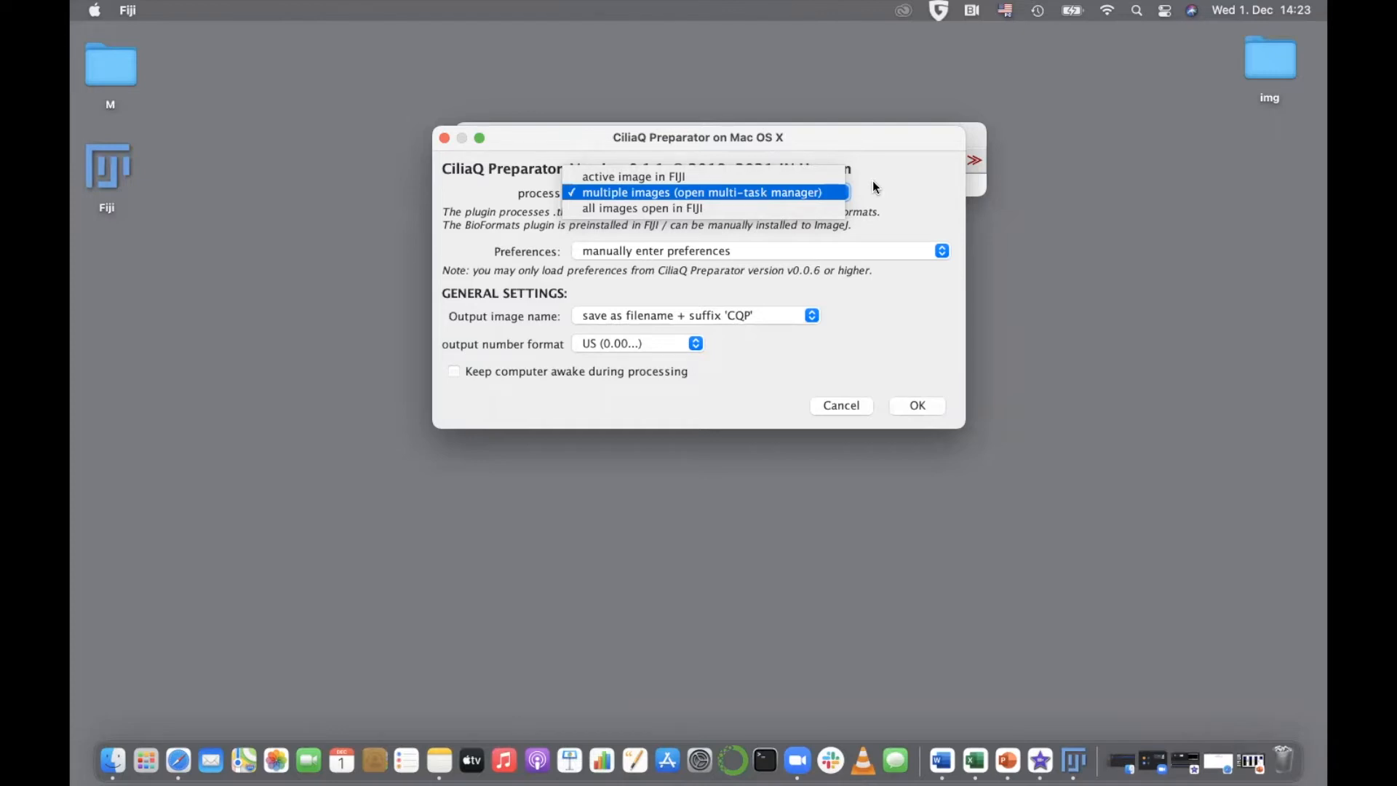
click(895, 251)
click(894, 253)
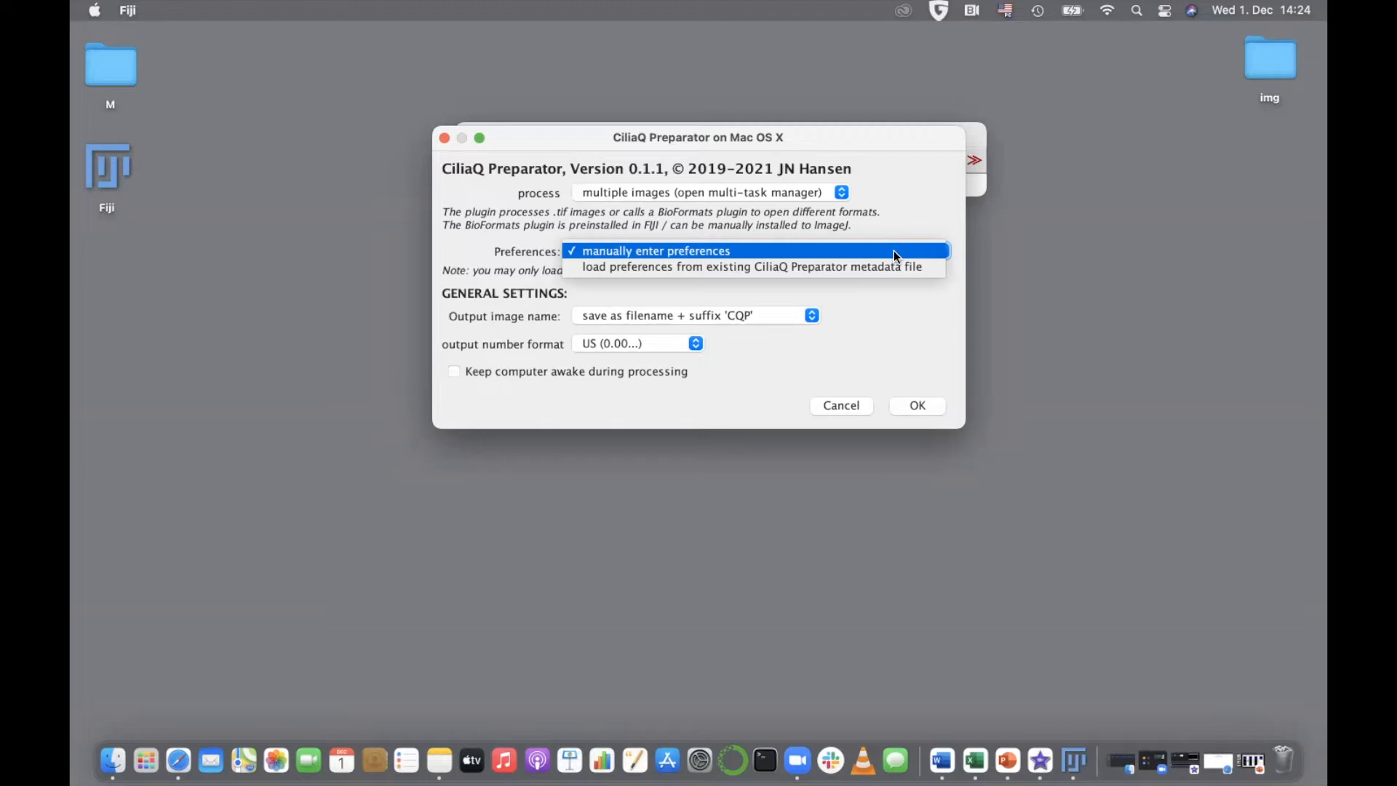
click(916, 321)
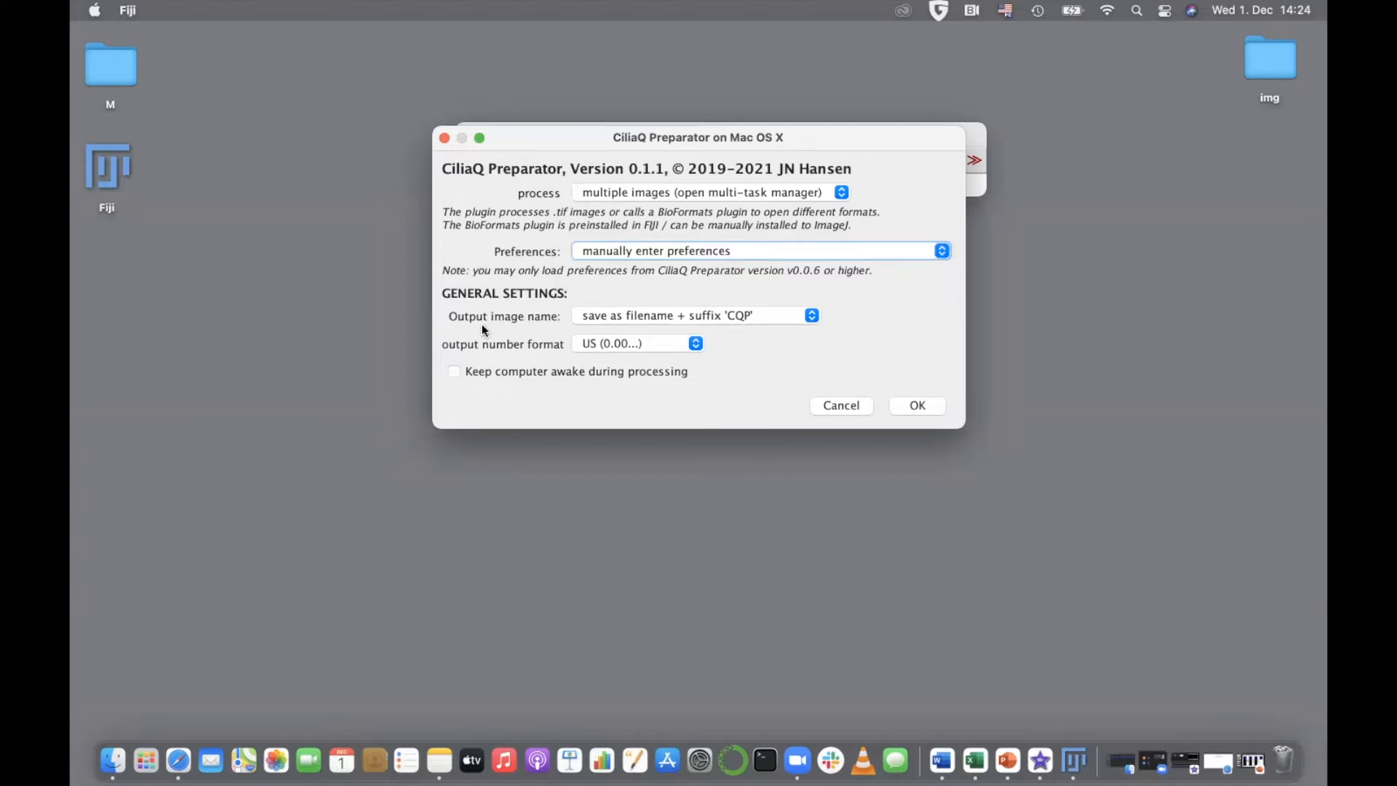
- Accept the general settings with the 'CQP' filename suffix, US number format and the computer kept awake during processing
click(640, 320)
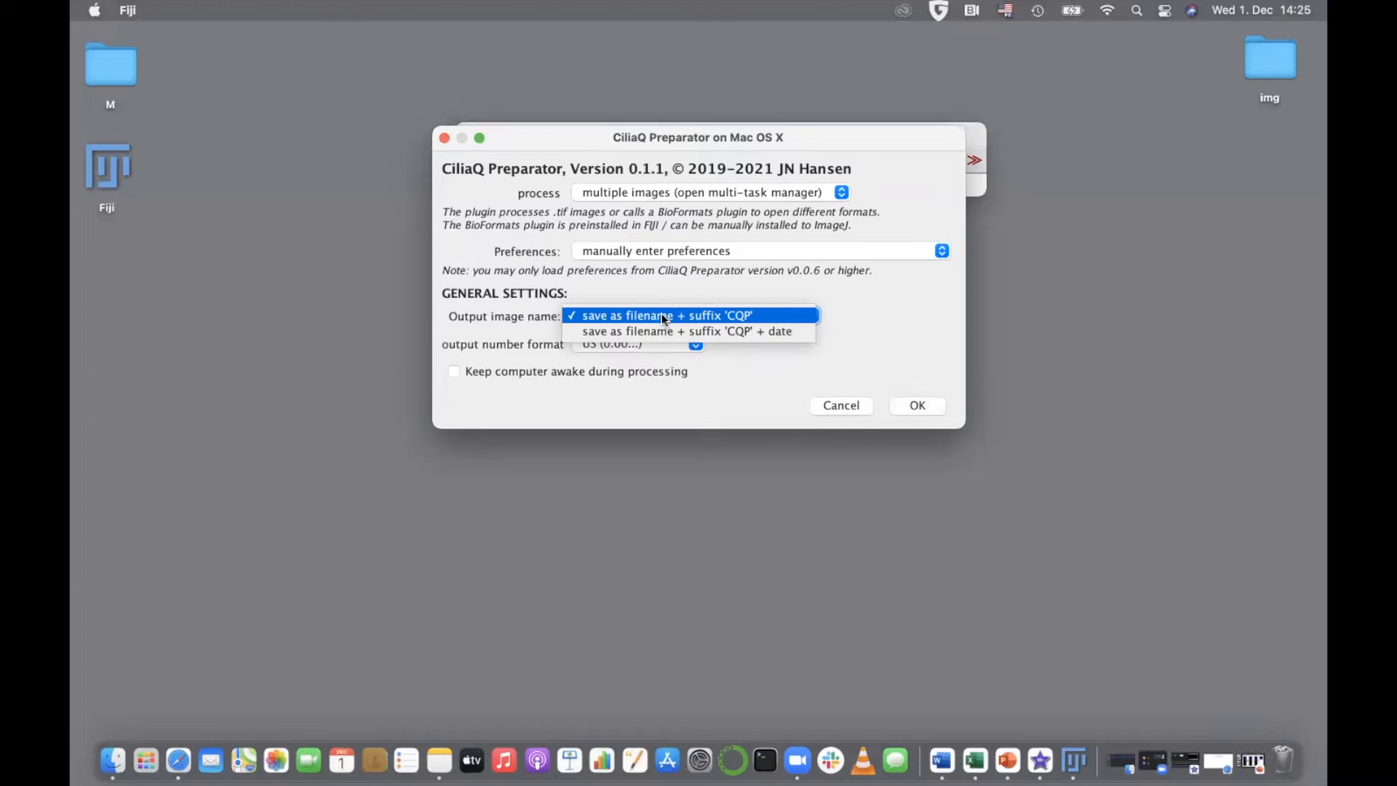
click(732, 370)
click(658, 347)
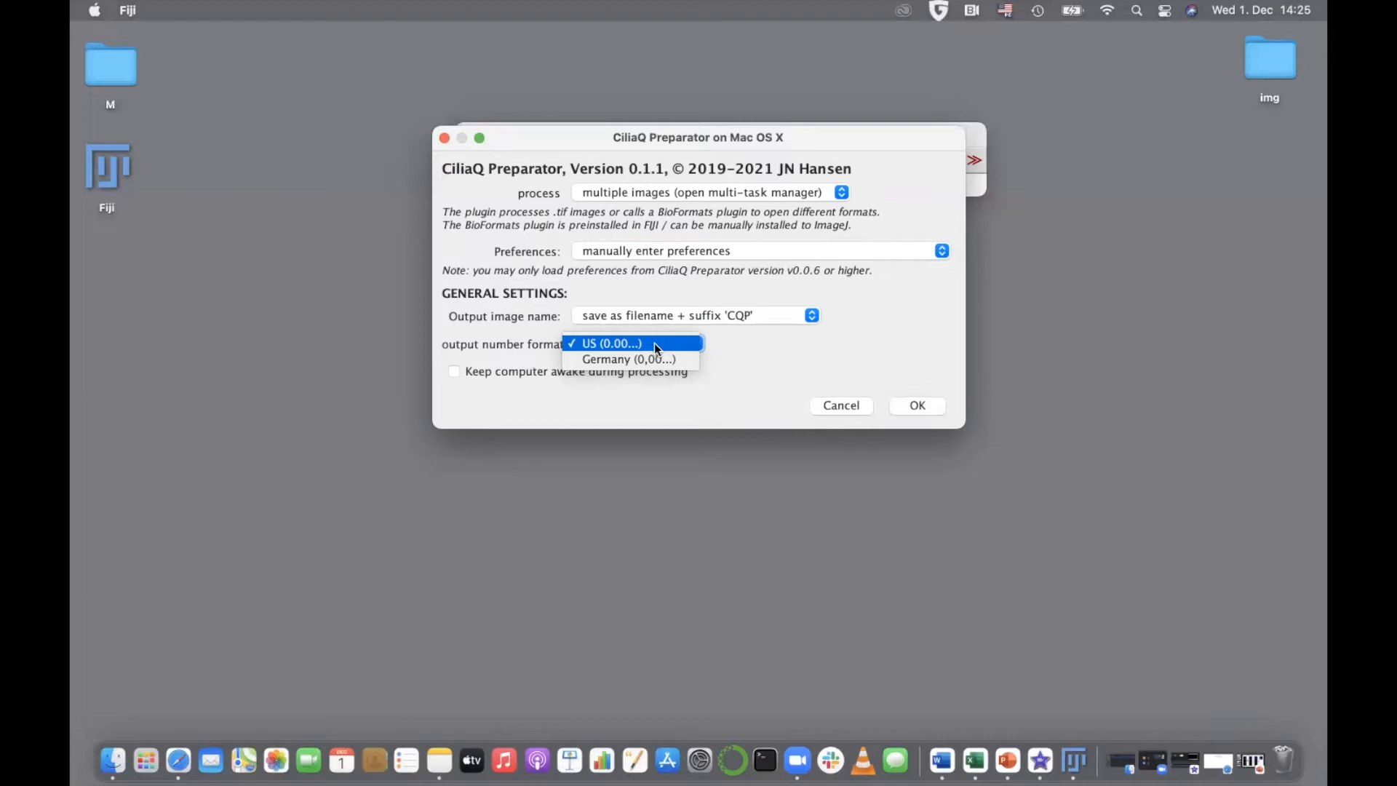
click(654, 344)
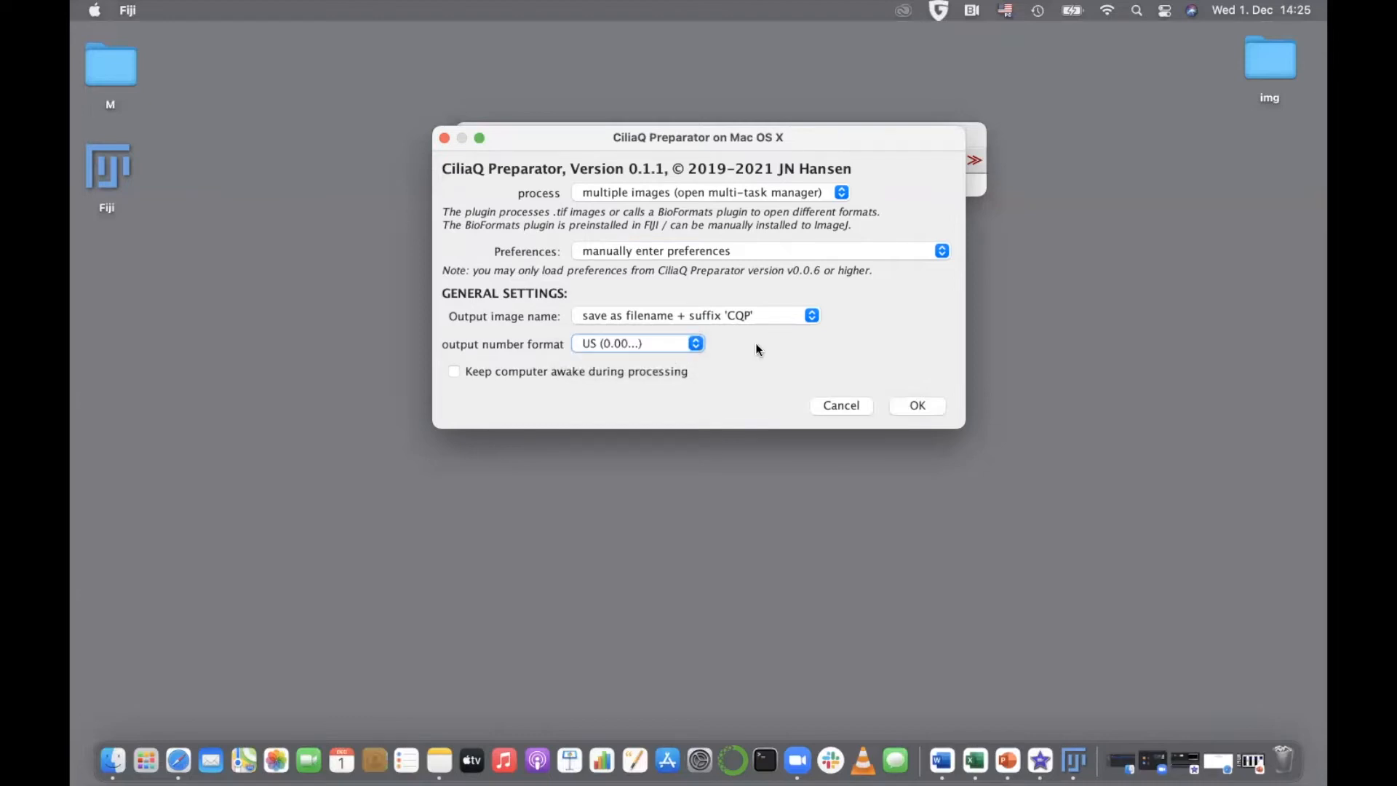
click(607, 345)
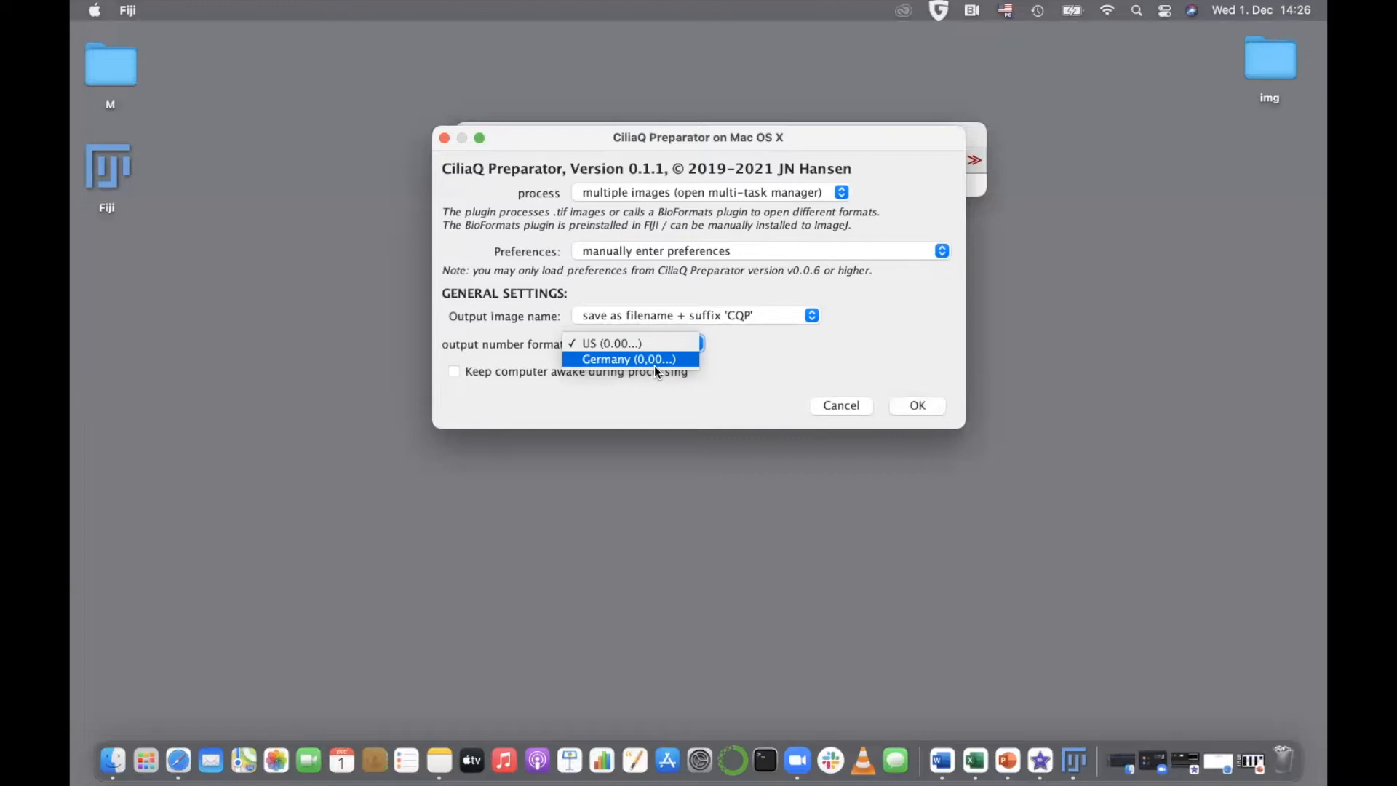
click(762, 355)
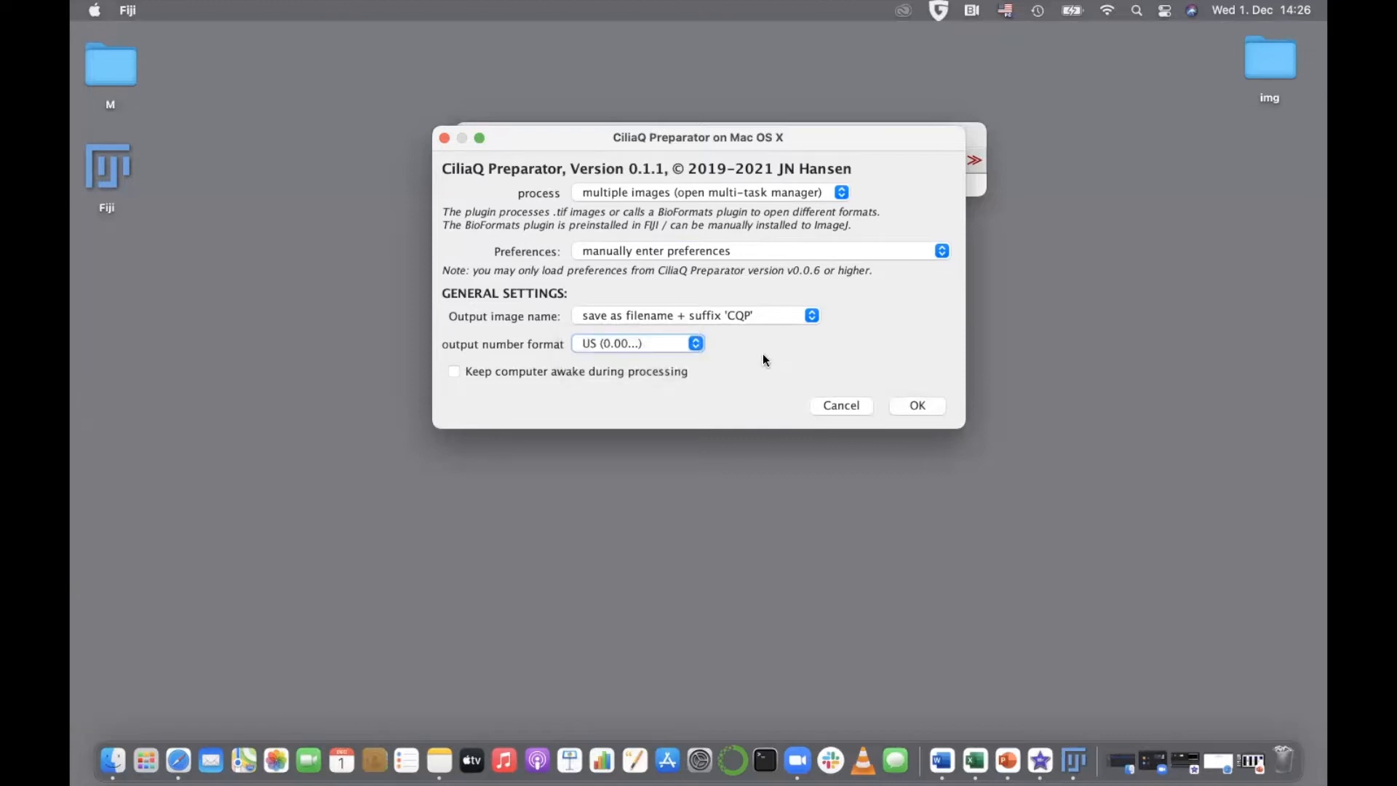
click(453, 371)
click(936, 410)
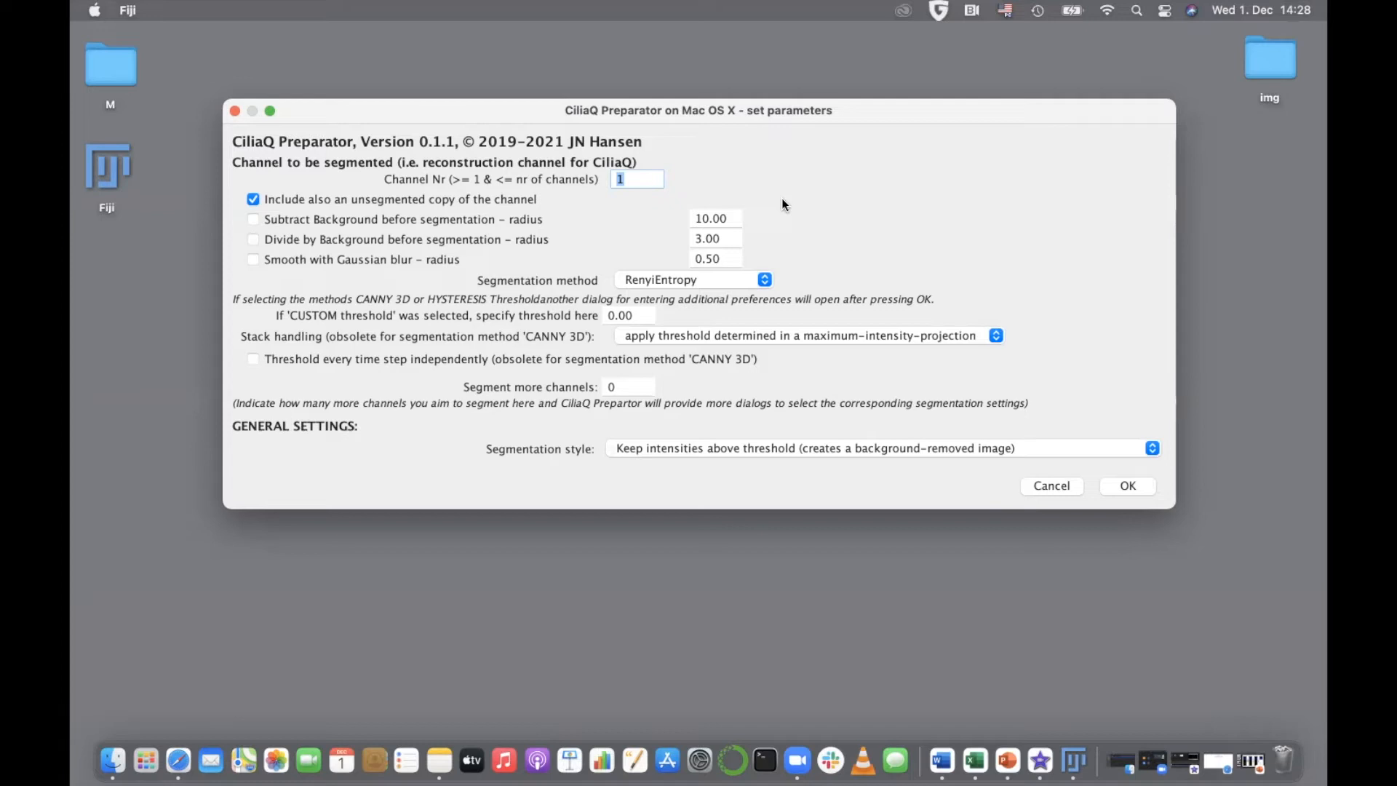
- For channel 1, keep the unsegmented copy and enable background subtraction (10.00), background division (3.00) and Gaussian blur smoothing (0.50)
click(253, 200)
click(255, 202)
click(254, 220)
click(251, 238)
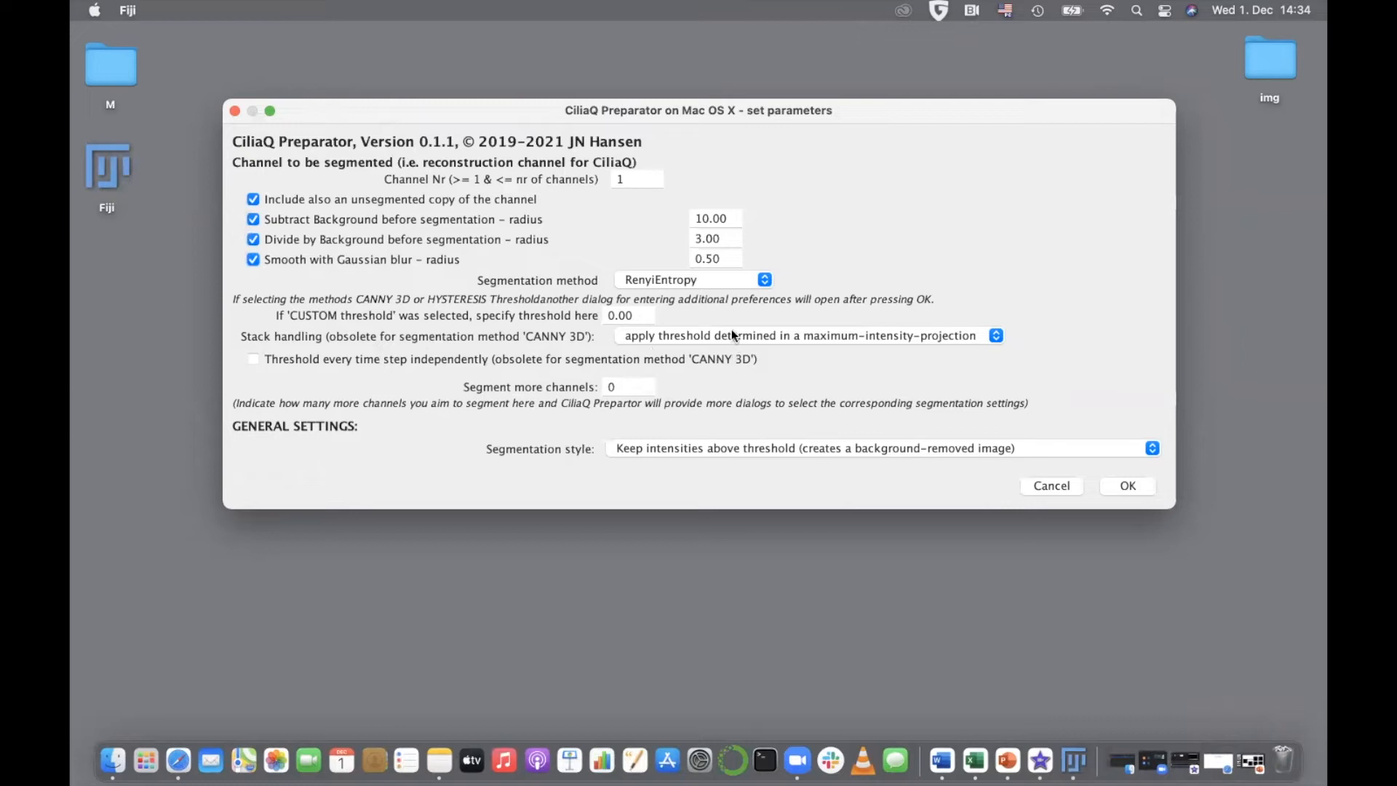
- Keep maximum-intensity-projection stack handling and the background-removed segmentation style, with every time step thresholded independently
click(725, 335)
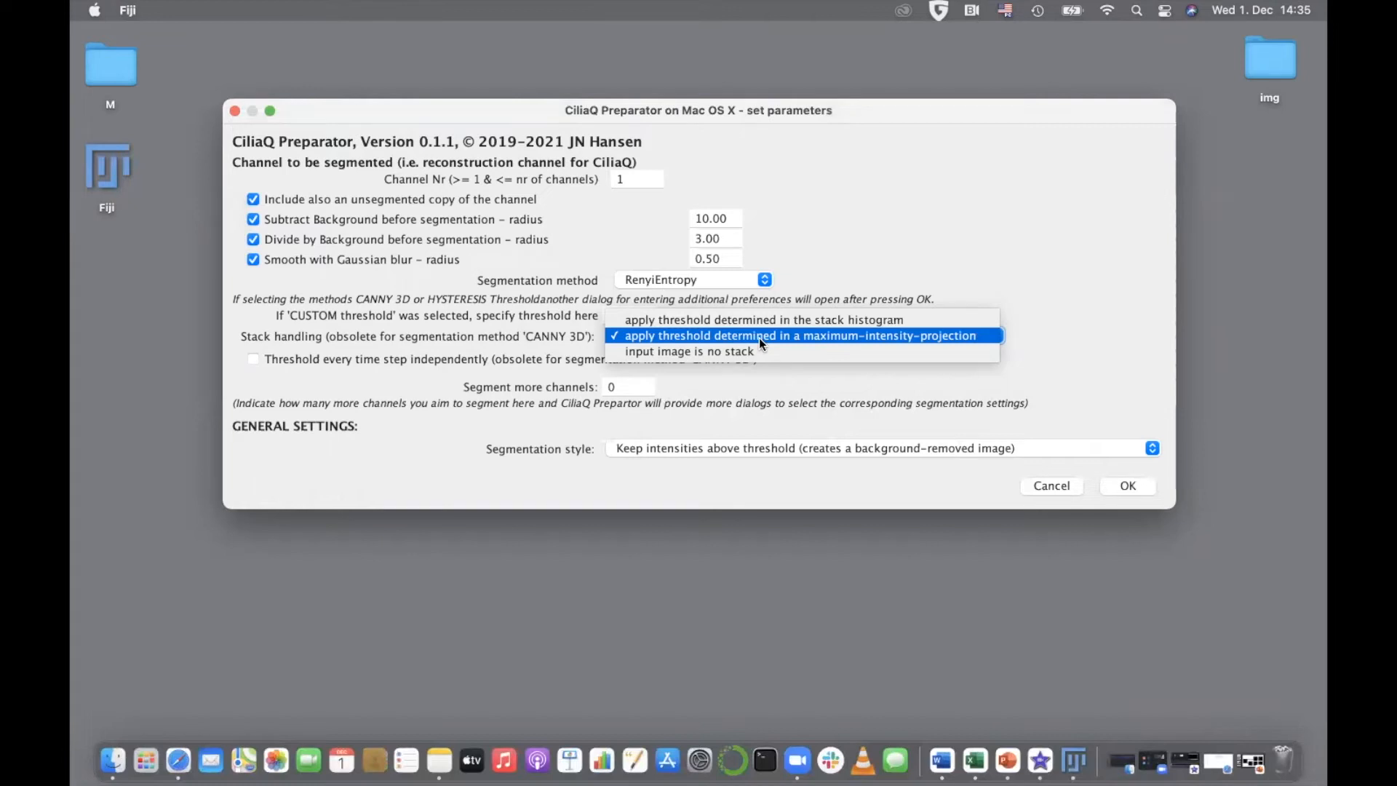
click(920, 335)
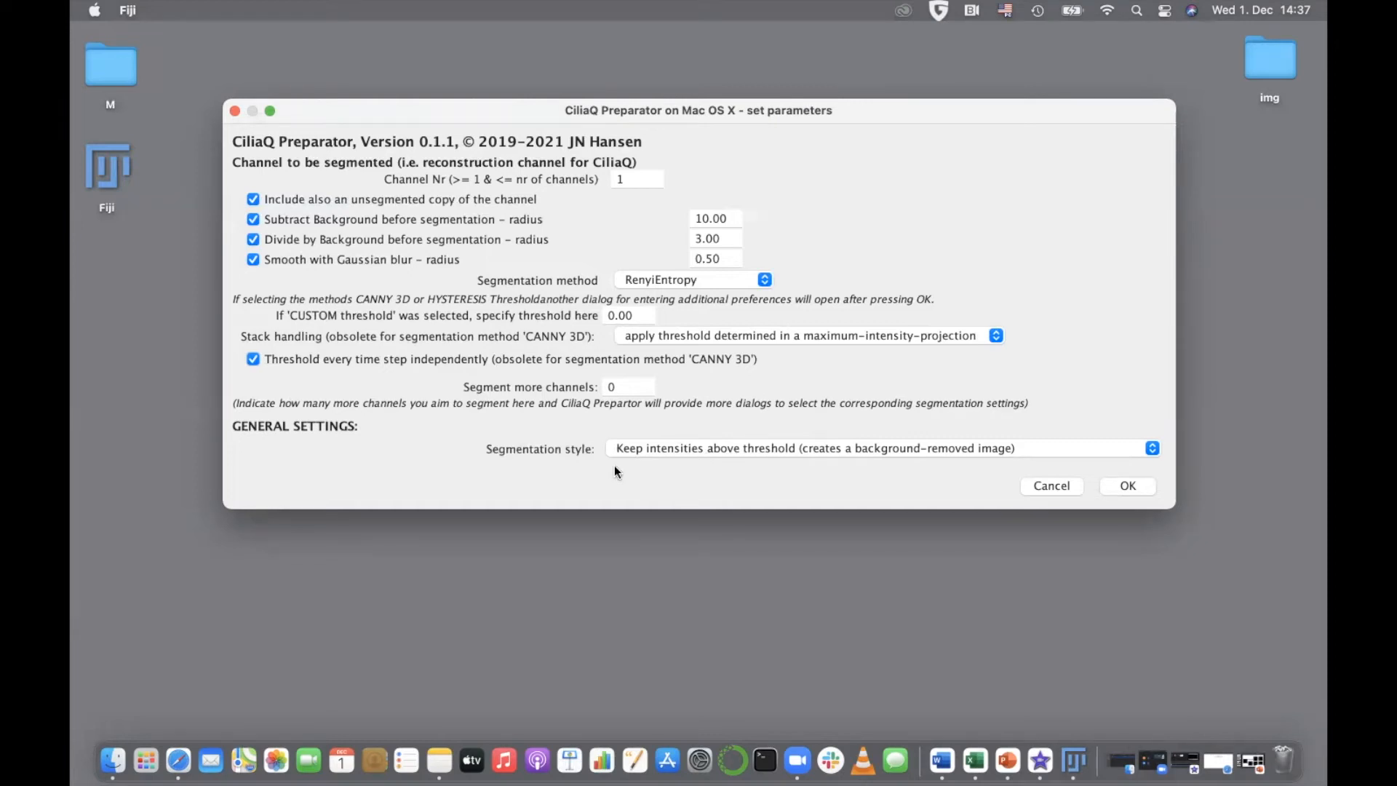
click(658, 448)
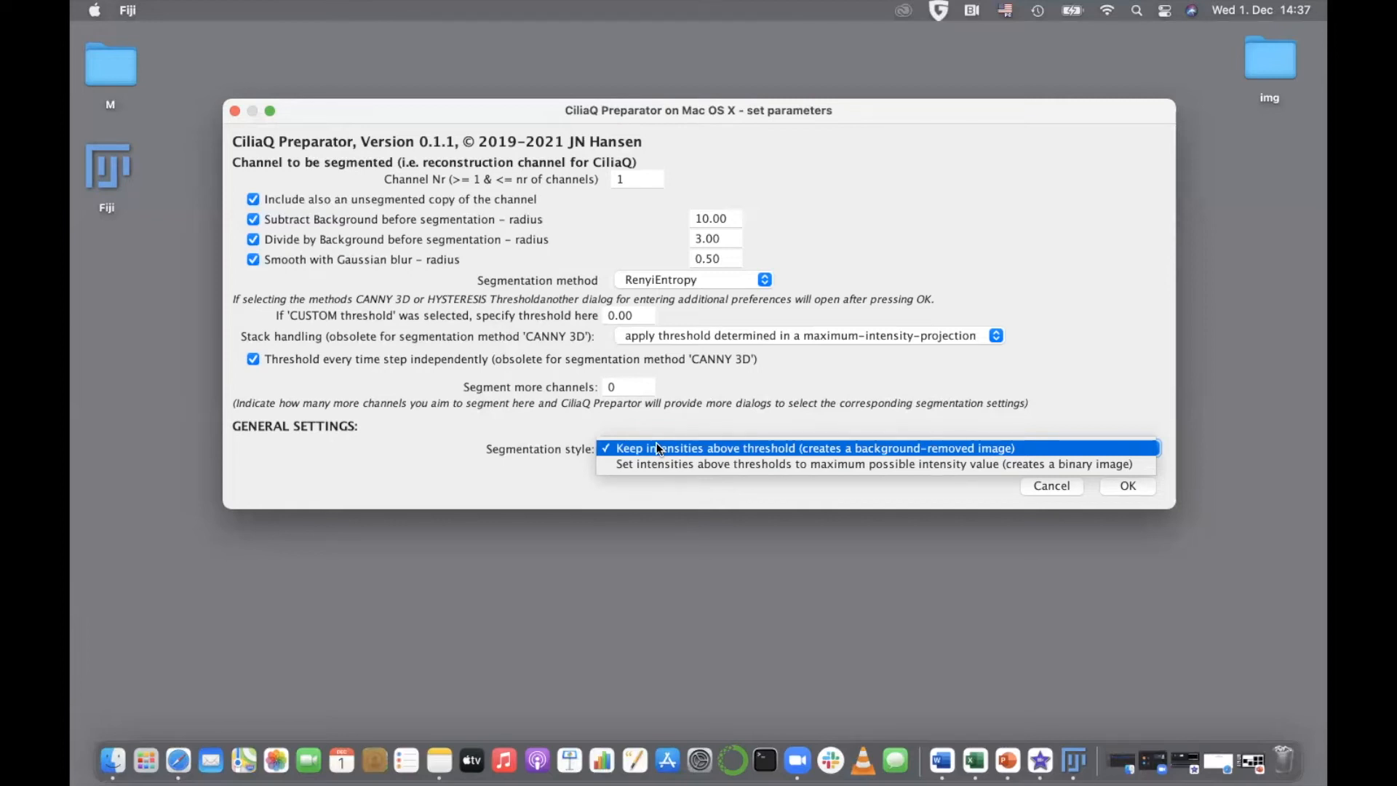
click(656, 446)
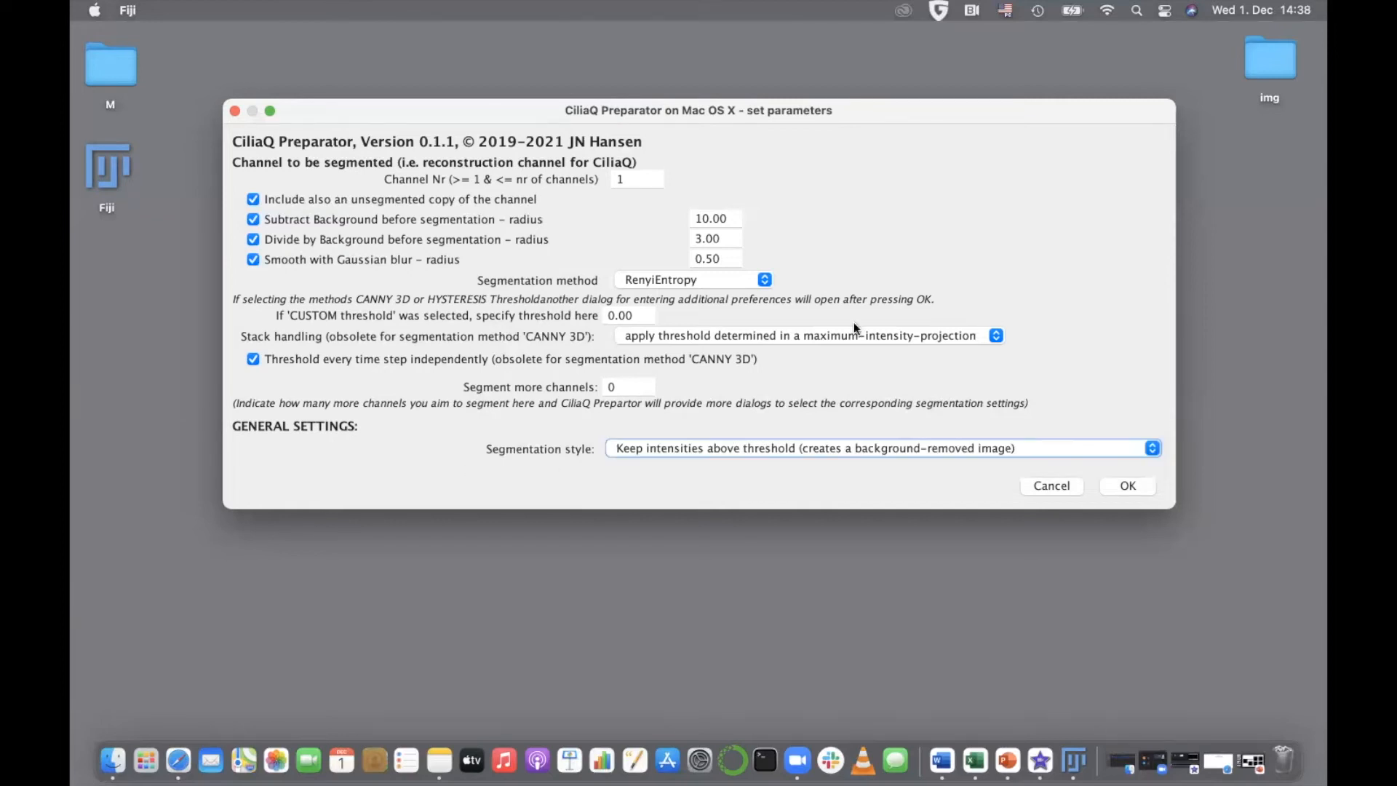
- Try the HYSTERESIS threshold segmentation method, then cancel out of the thresholding settings
click(764, 281)
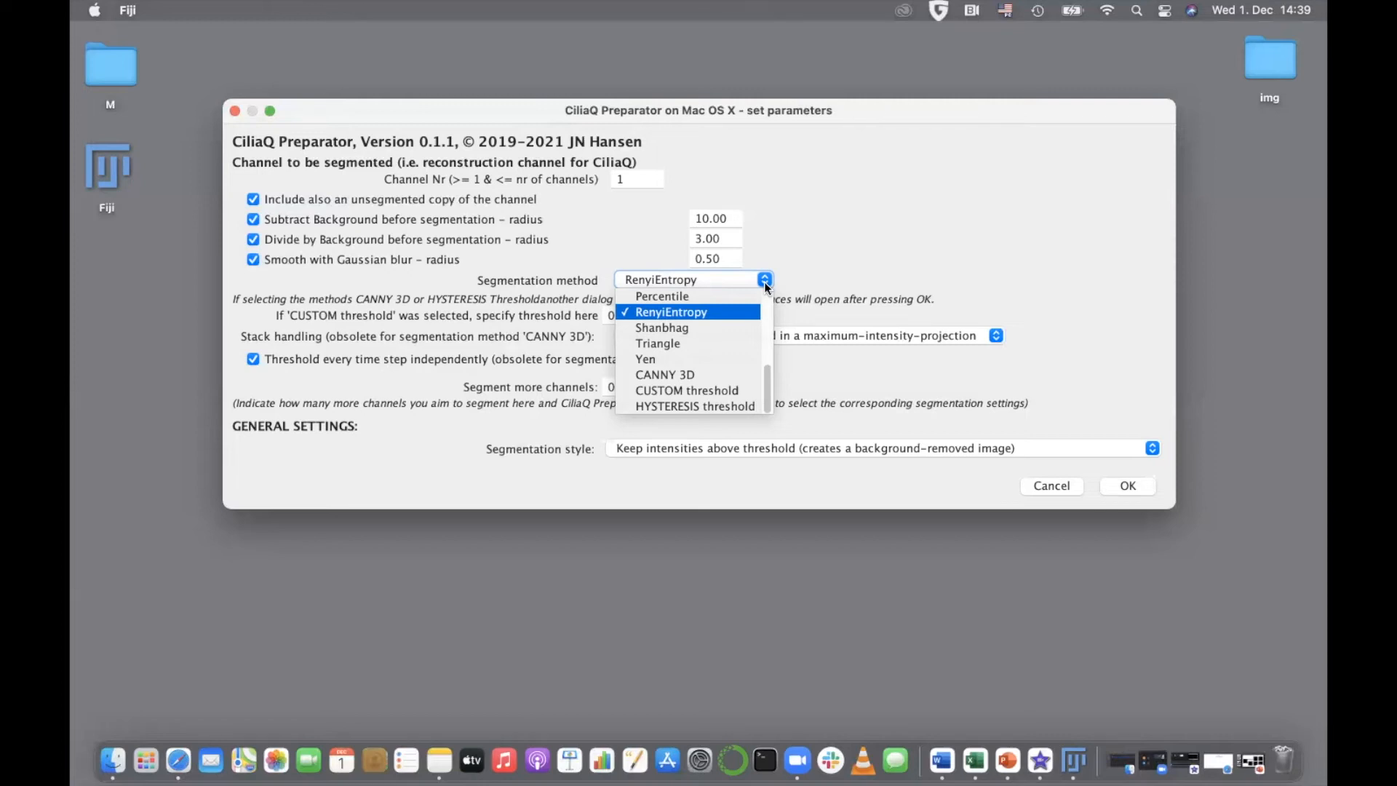
click(670, 406)
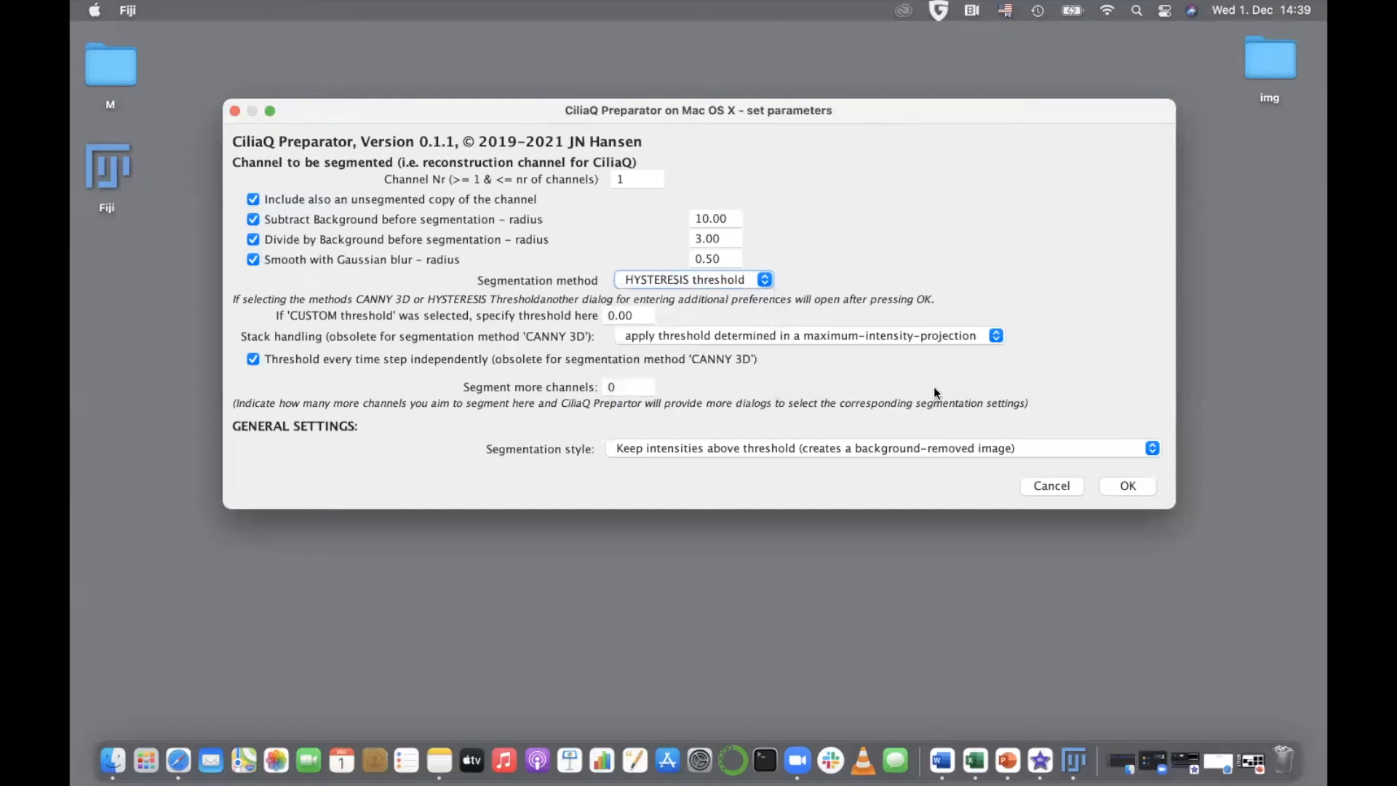
click(1126, 487)
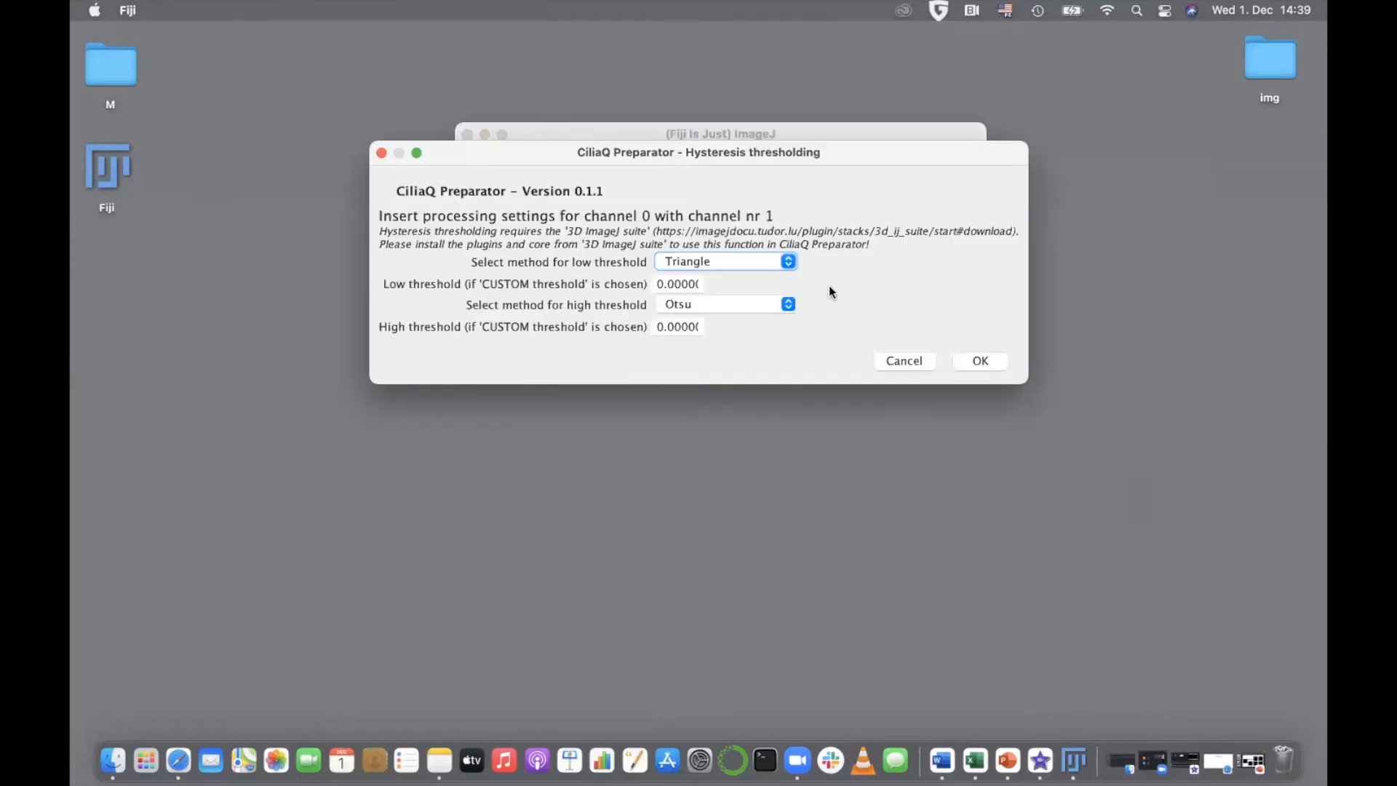
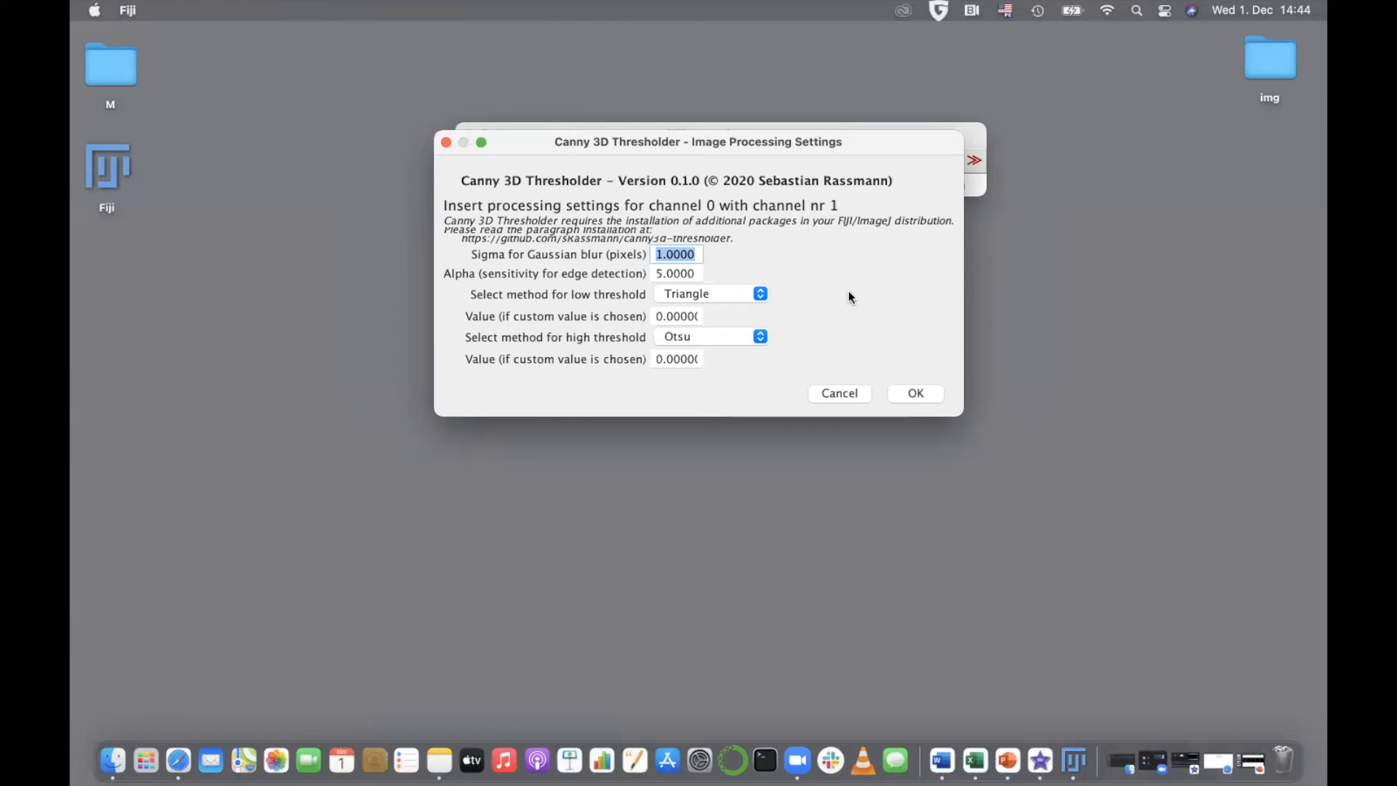
click(839, 393)
- Launch CiliaQ Preparator v0.1.1 again and accept its general settings with the computer kept awake during processing
click(418, 10)
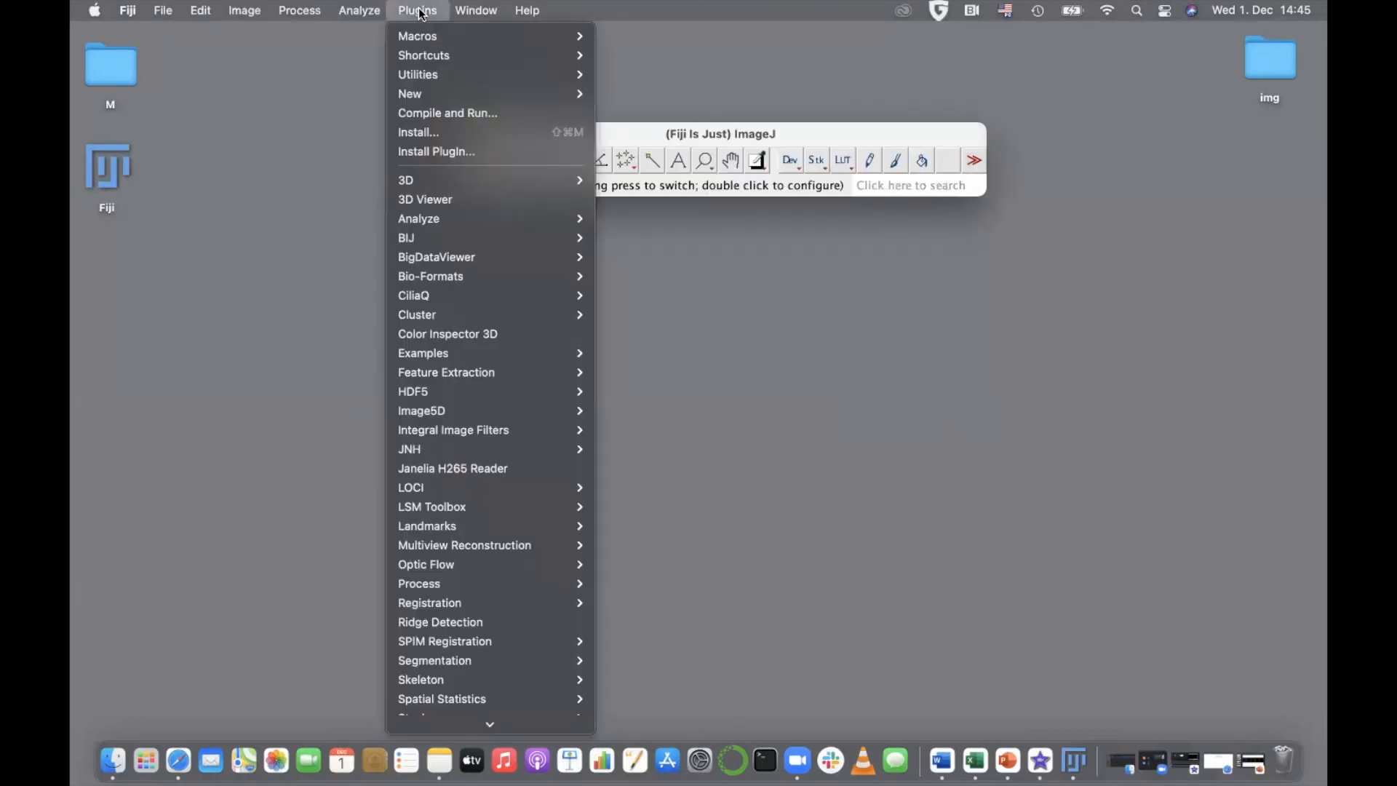
mouse_move(509, 295)
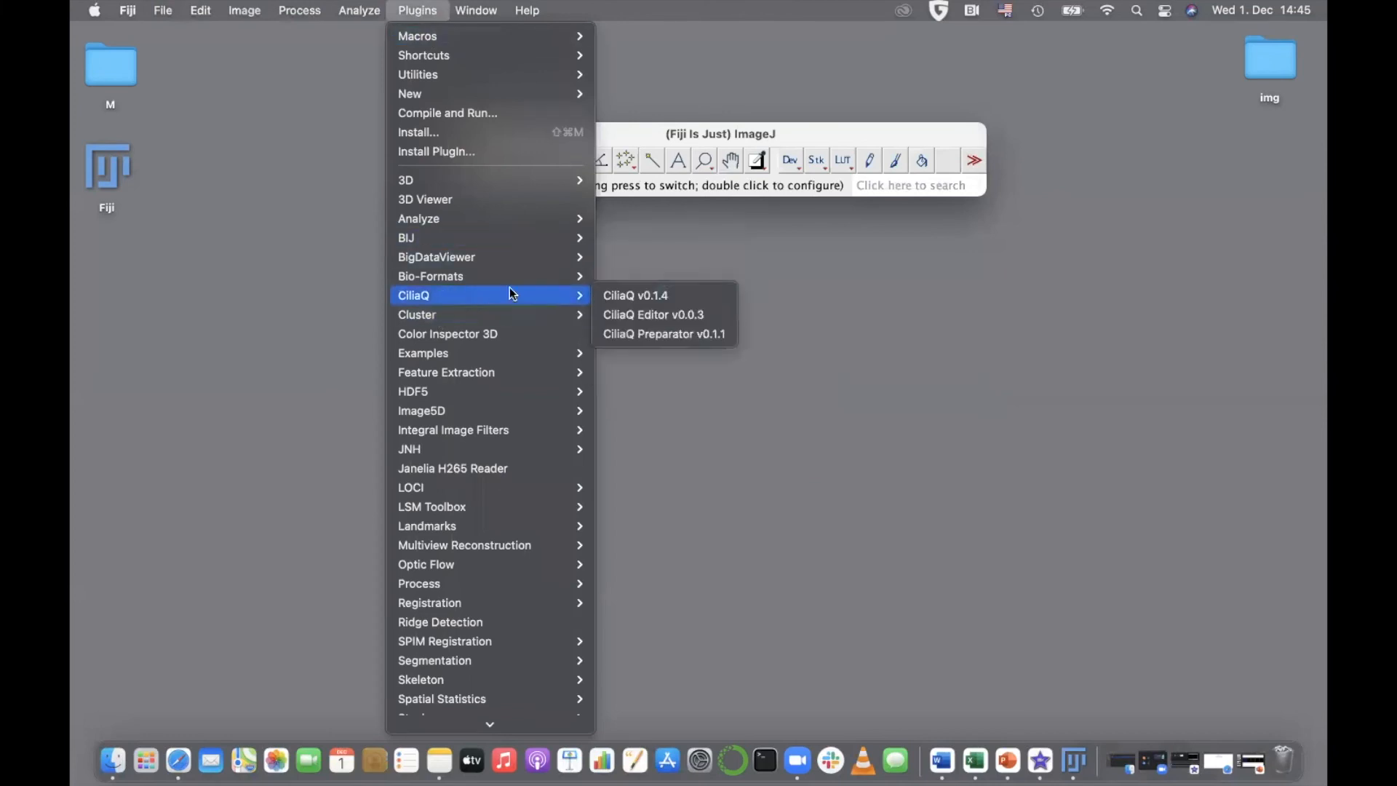
click(646, 335)
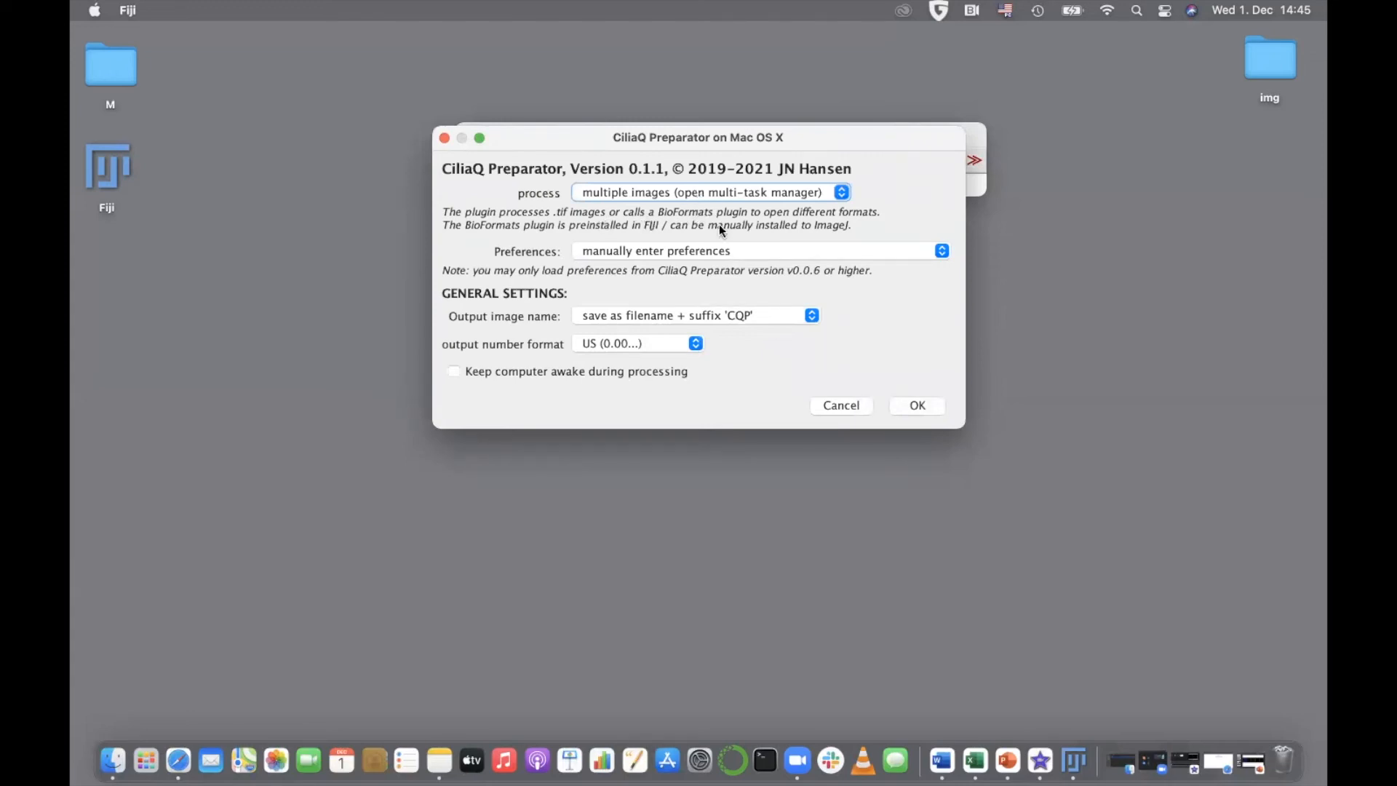
click(456, 372)
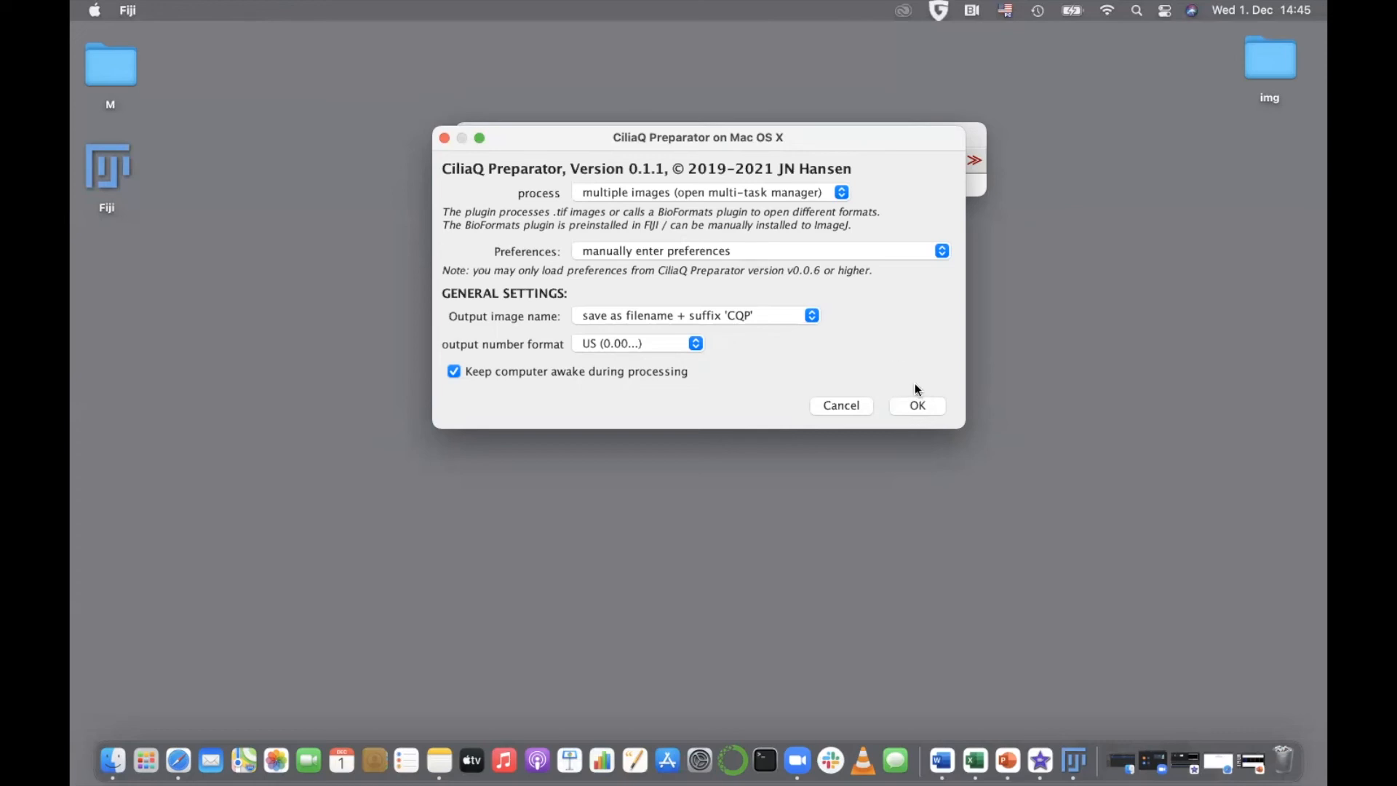
click(915, 409)
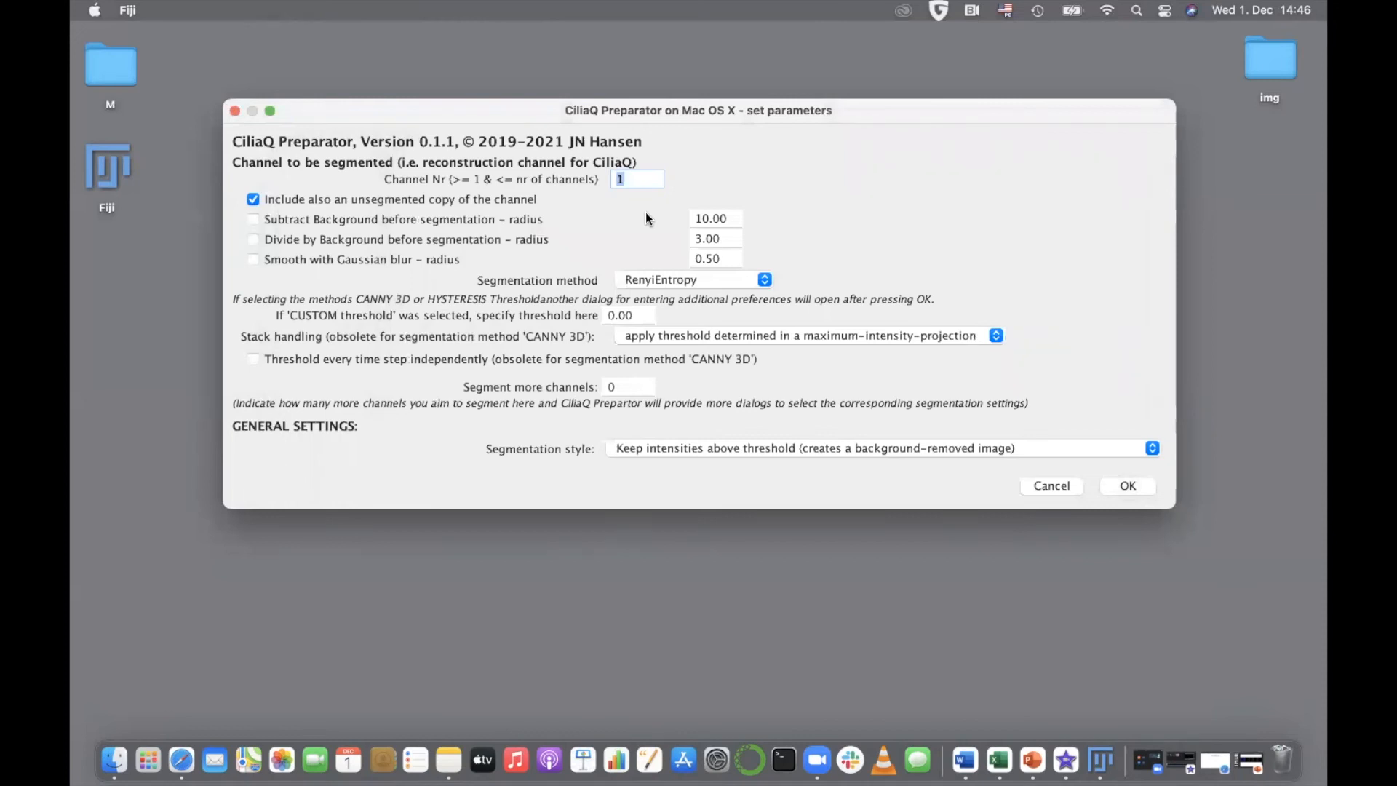
- Set channel 1 segmentation to CANNY 3D and accept its settings with Triangle as low and Otsu as high threshold method
click(641, 178)
click(696, 281)
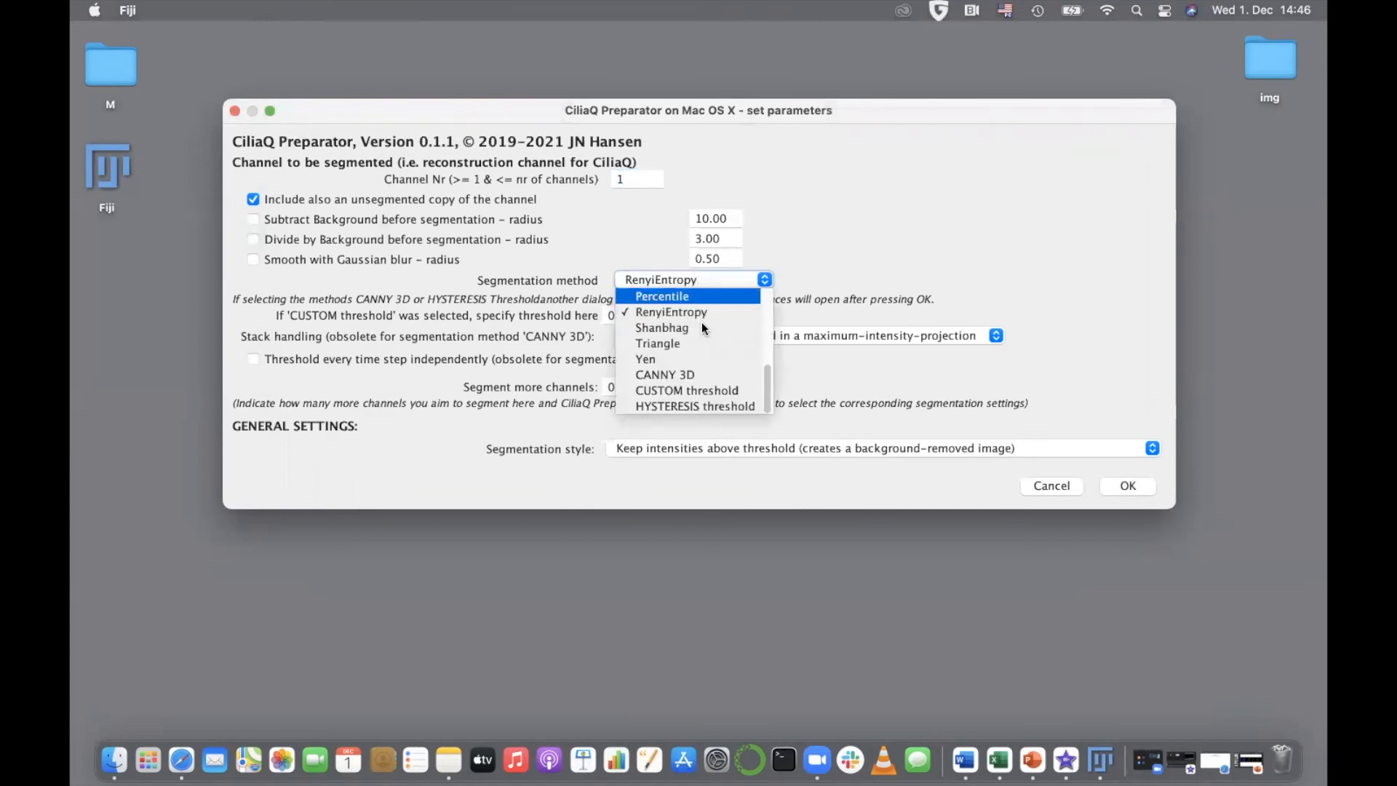
click(679, 374)
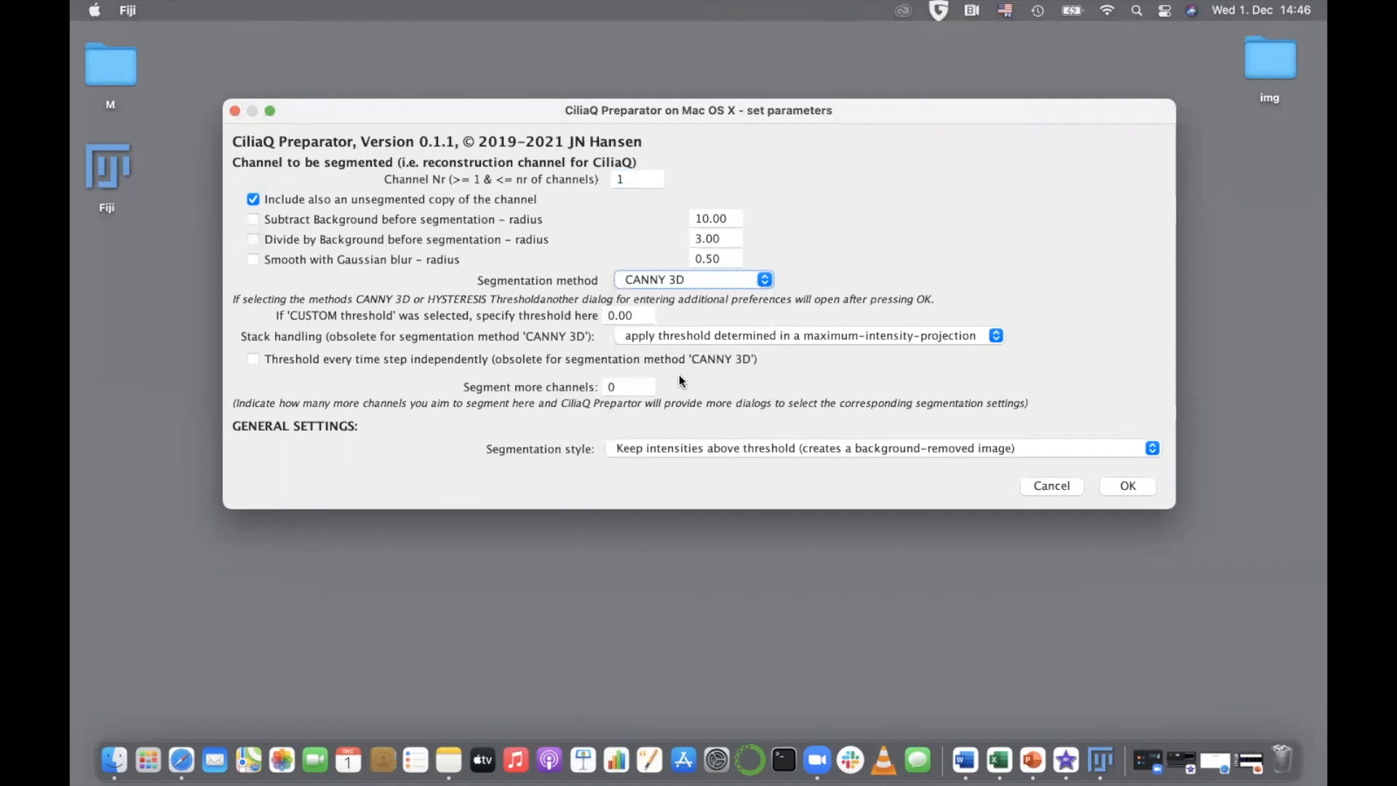
click(795, 337)
click(795, 337)
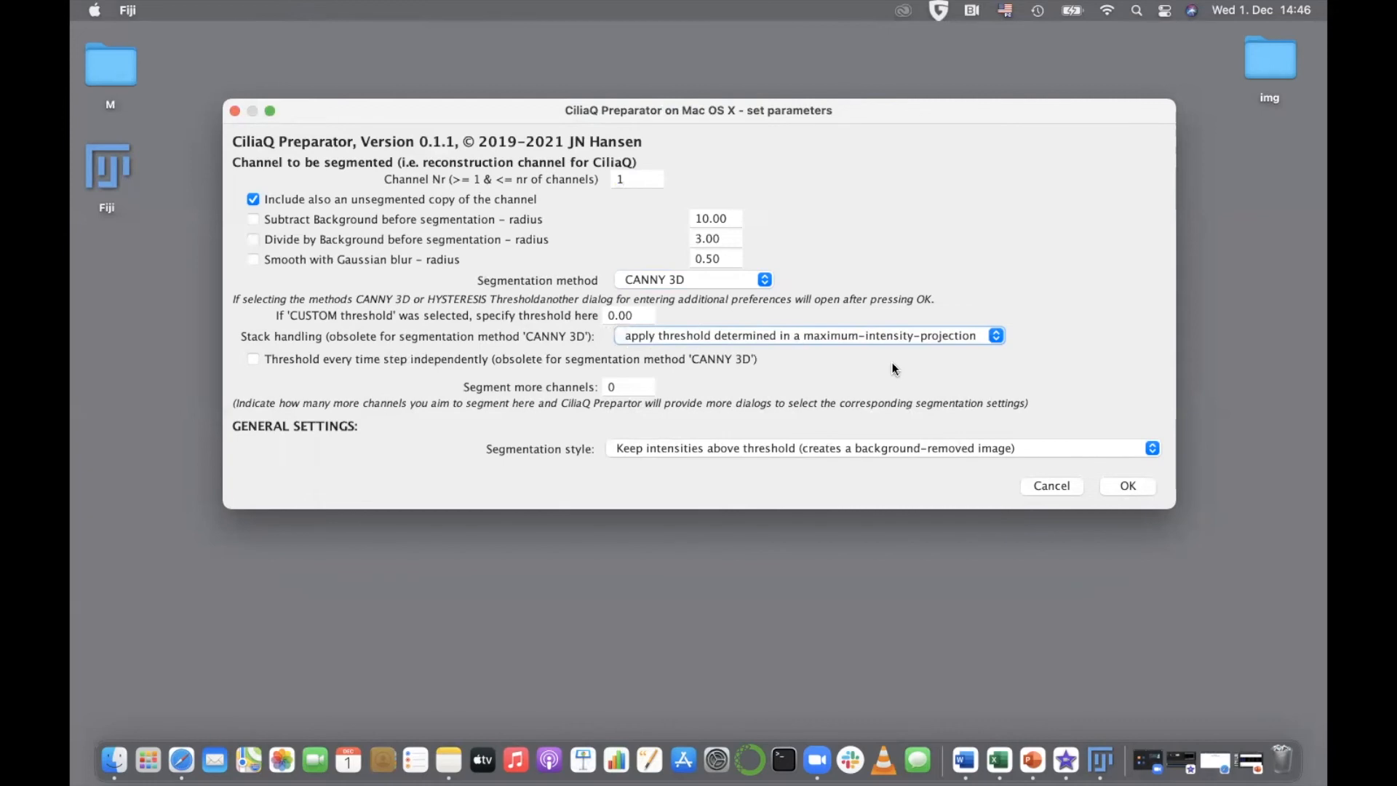
click(1126, 485)
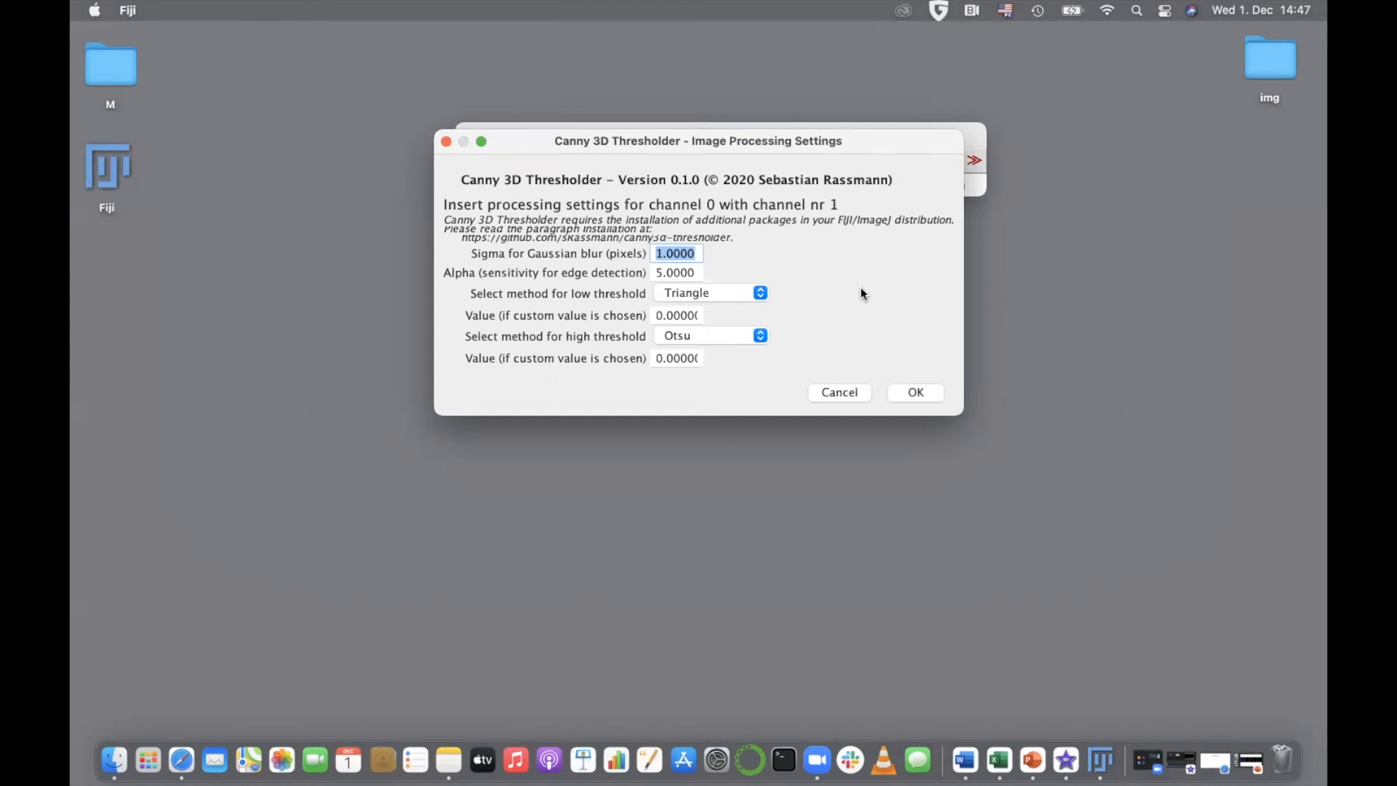
click(918, 393)
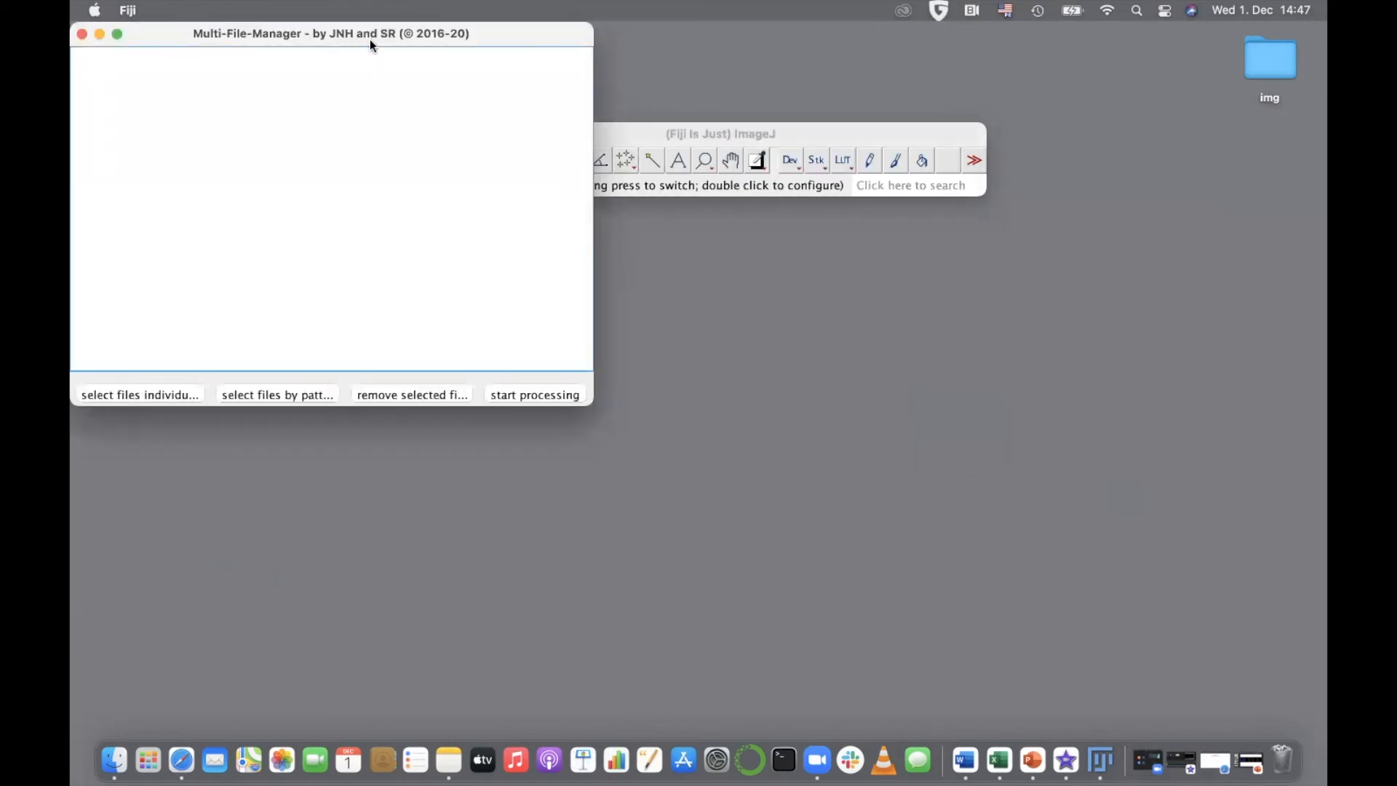
- Reposition the Multi-File-Manager window and add the file img1 from the img folder to its processing list
drag(366, 36, 778, 93)
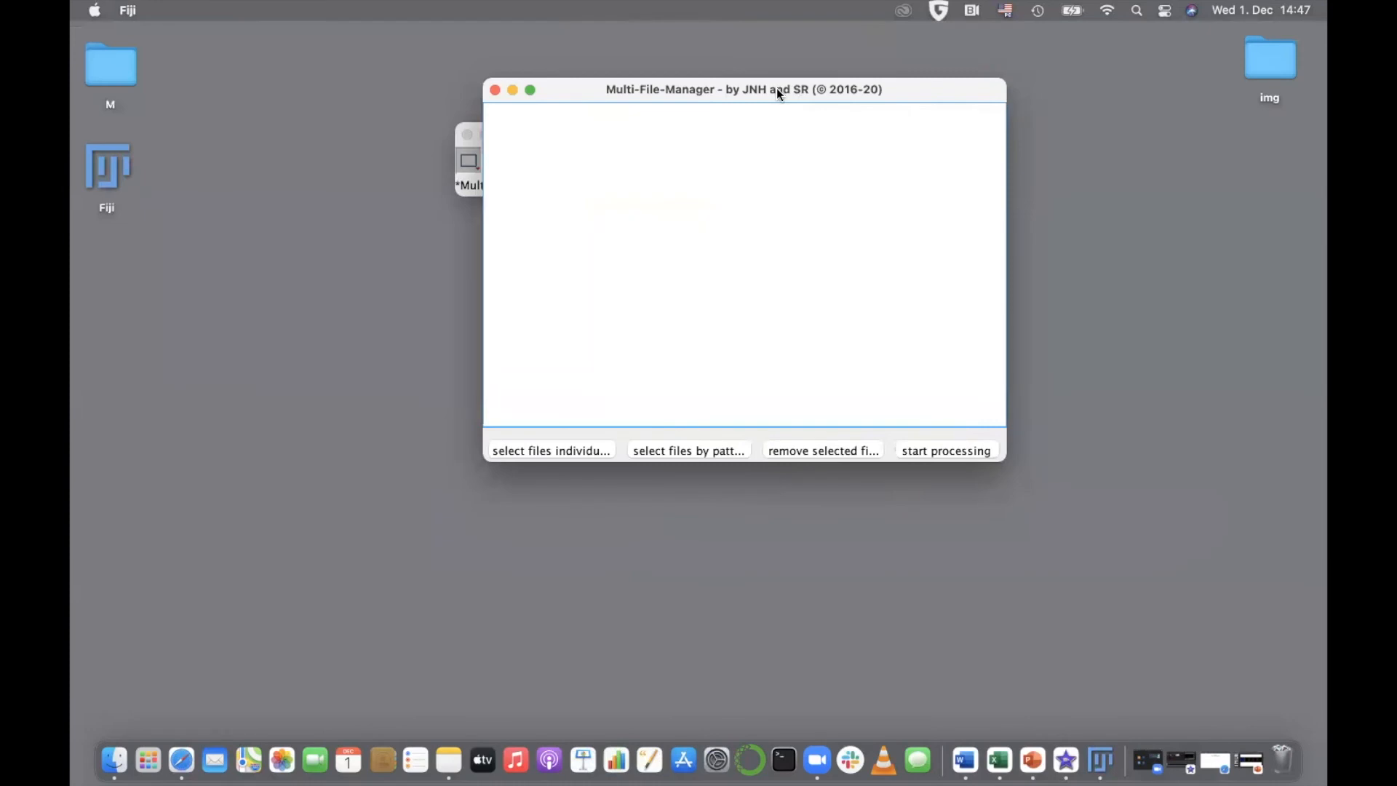
drag(771, 90, 741, 94)
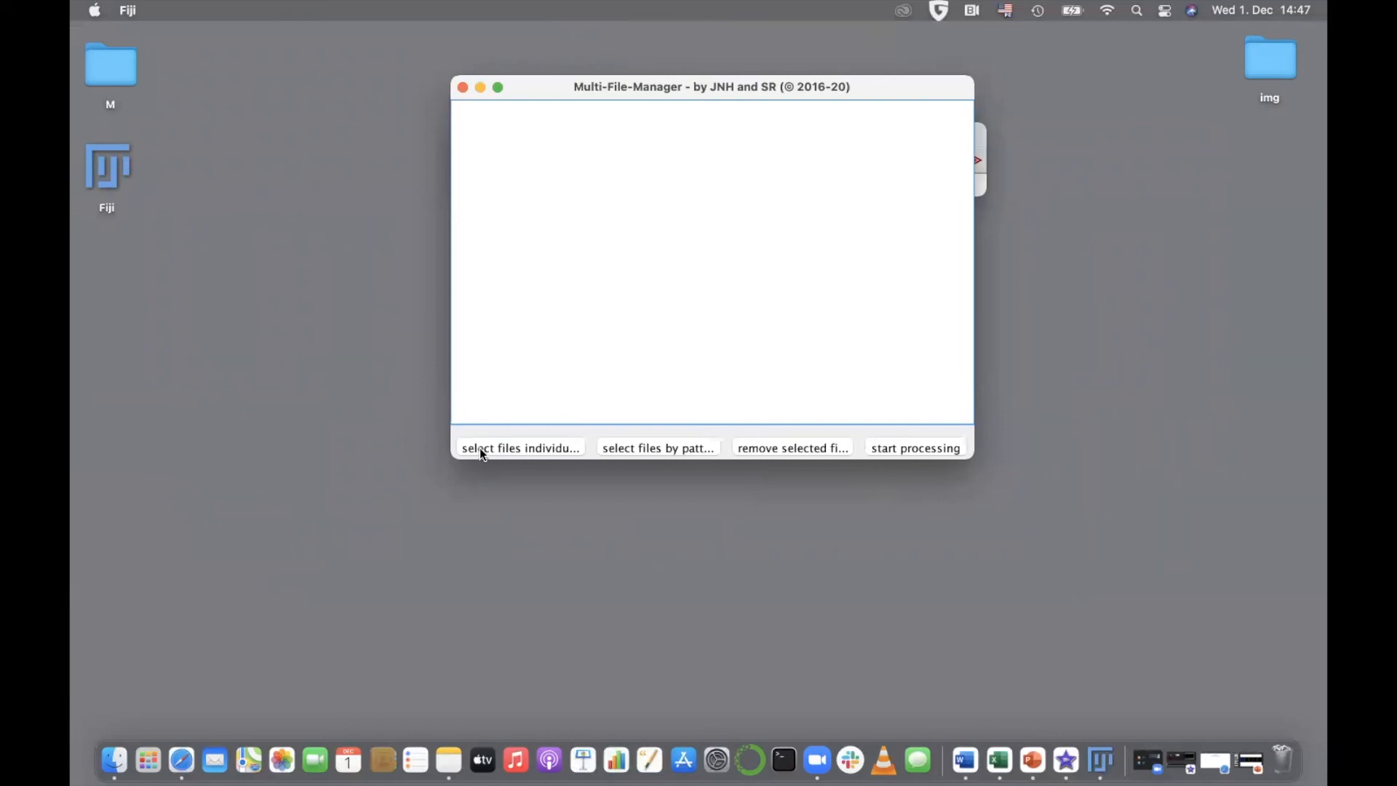
click(522, 447)
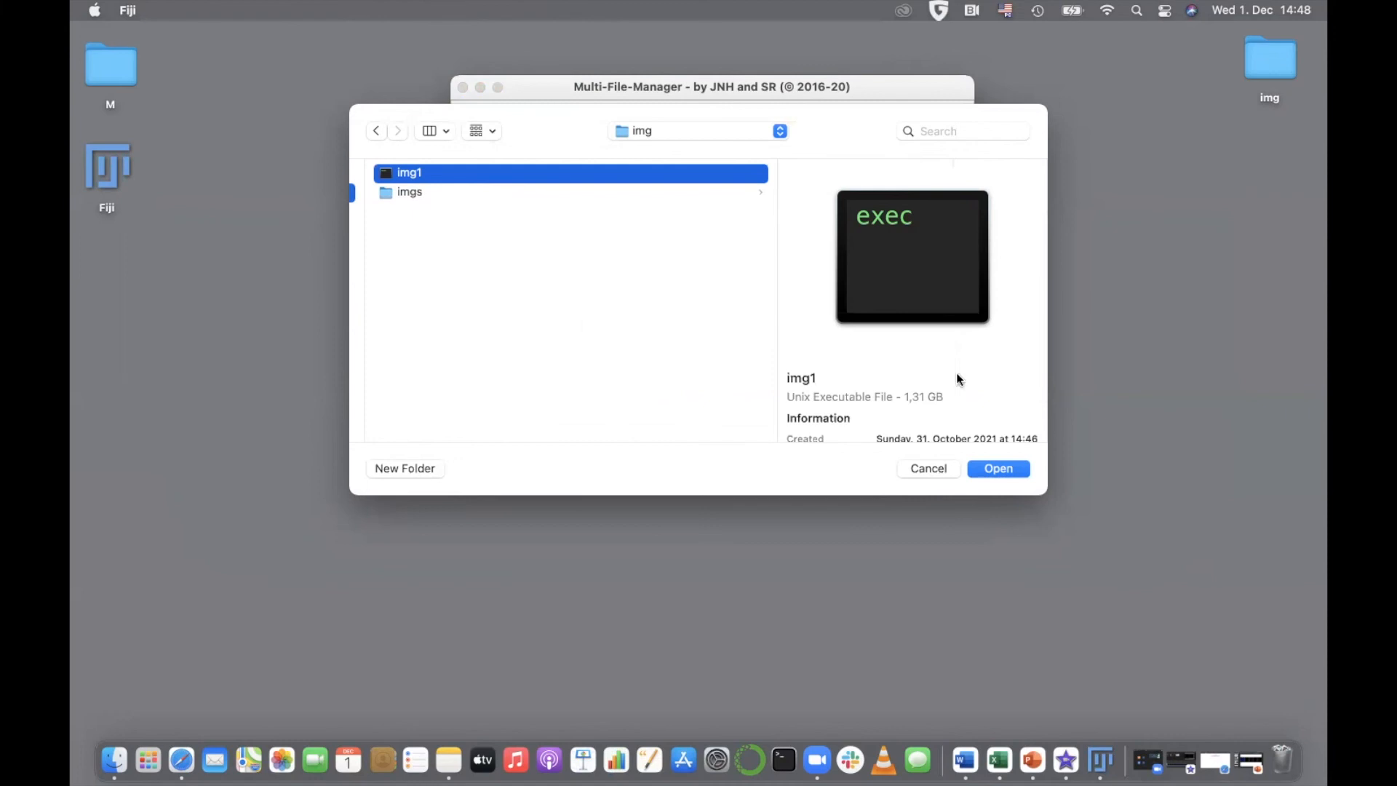
click(996, 472)
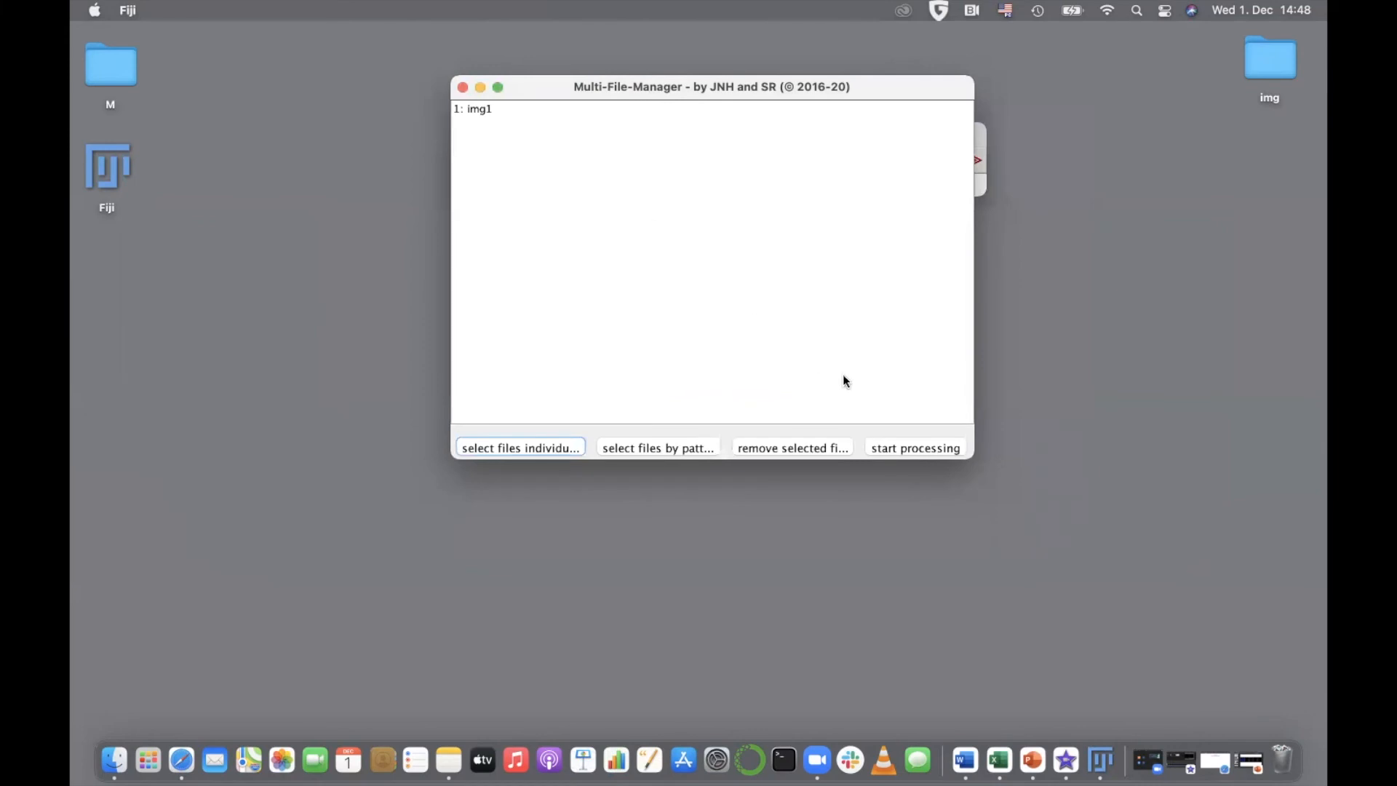
- Start processing the listed img1 file and check its entries in the remaining and processed file lists
click(901, 451)
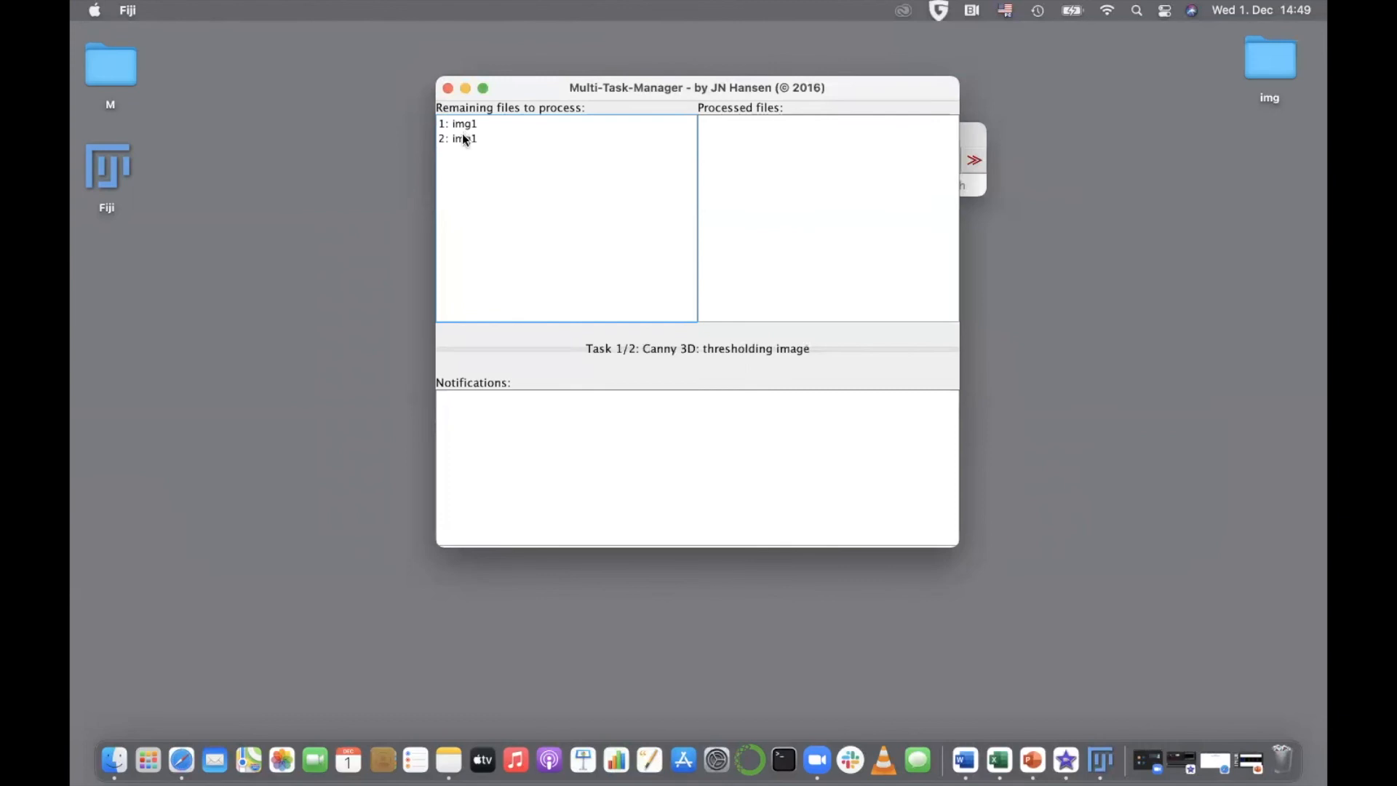
click(464, 129)
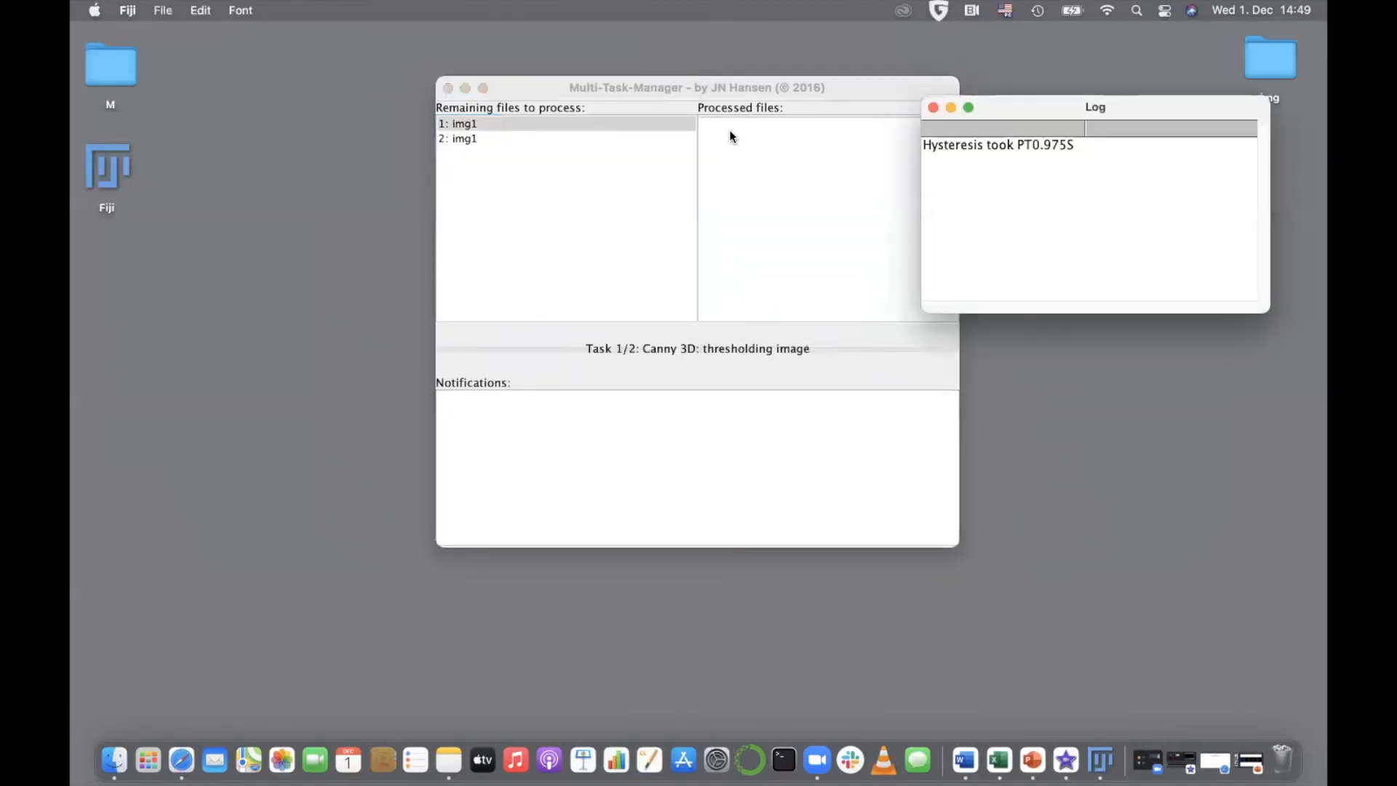
click(730, 149)
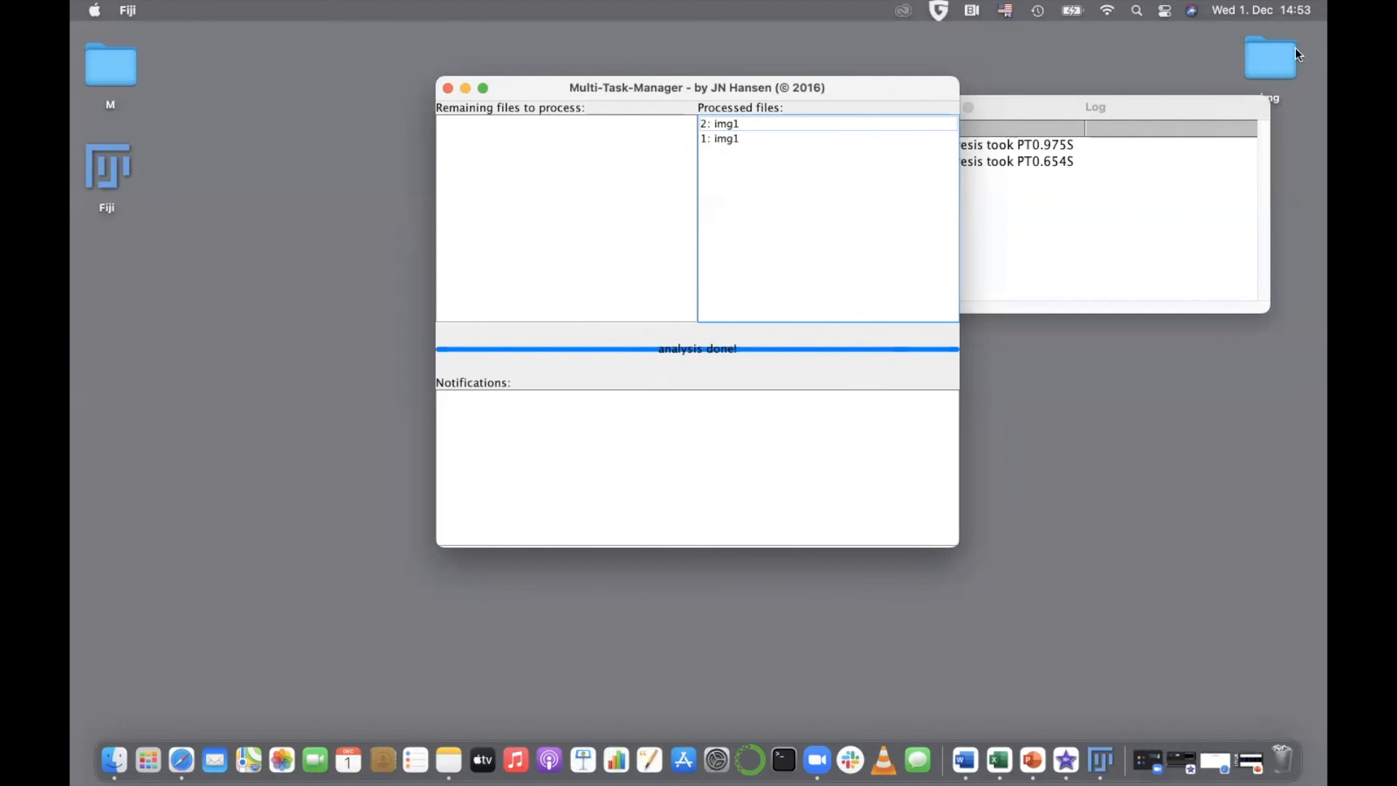
- Open the img folder from the desktop and open the processing record img1_s1_CQP.txt
click(1267, 51)
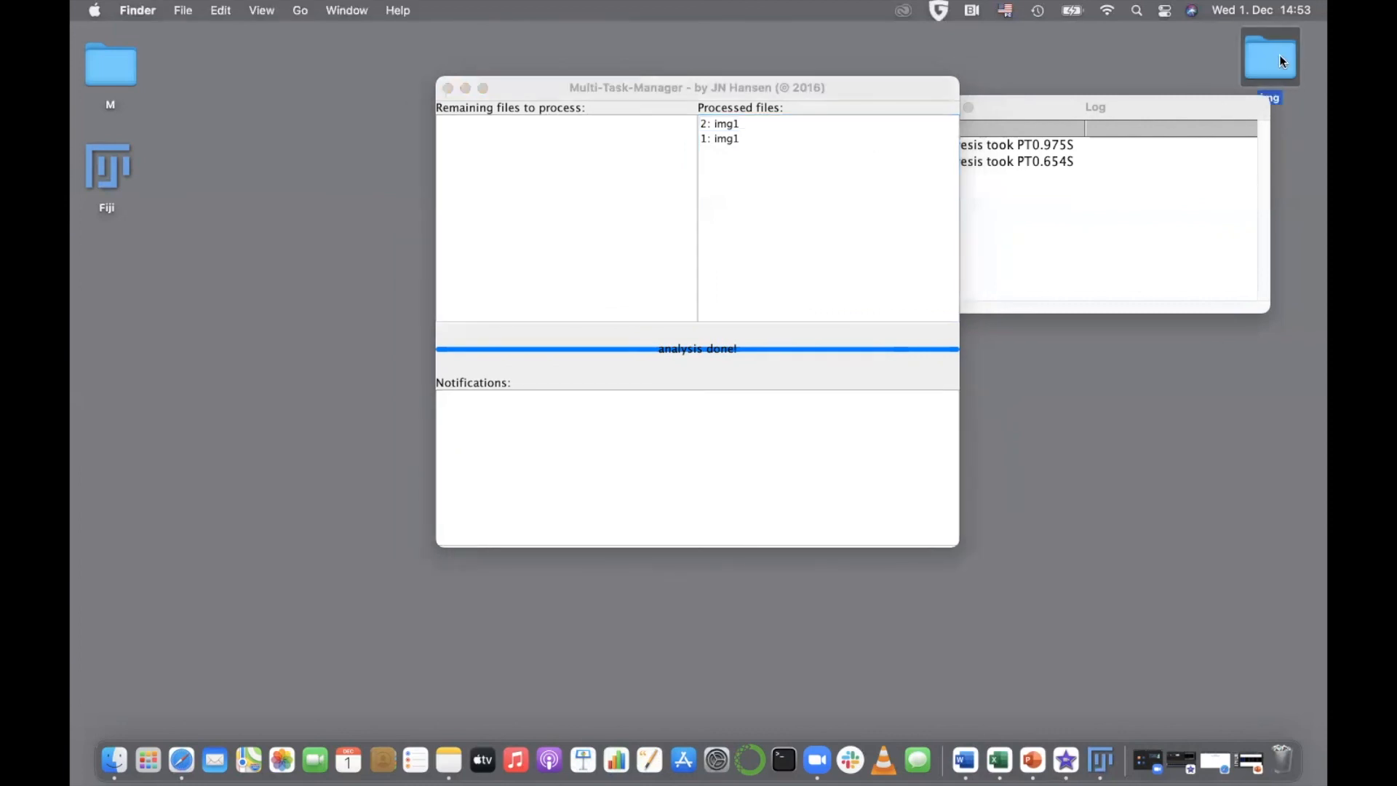
double_click(1280, 55)
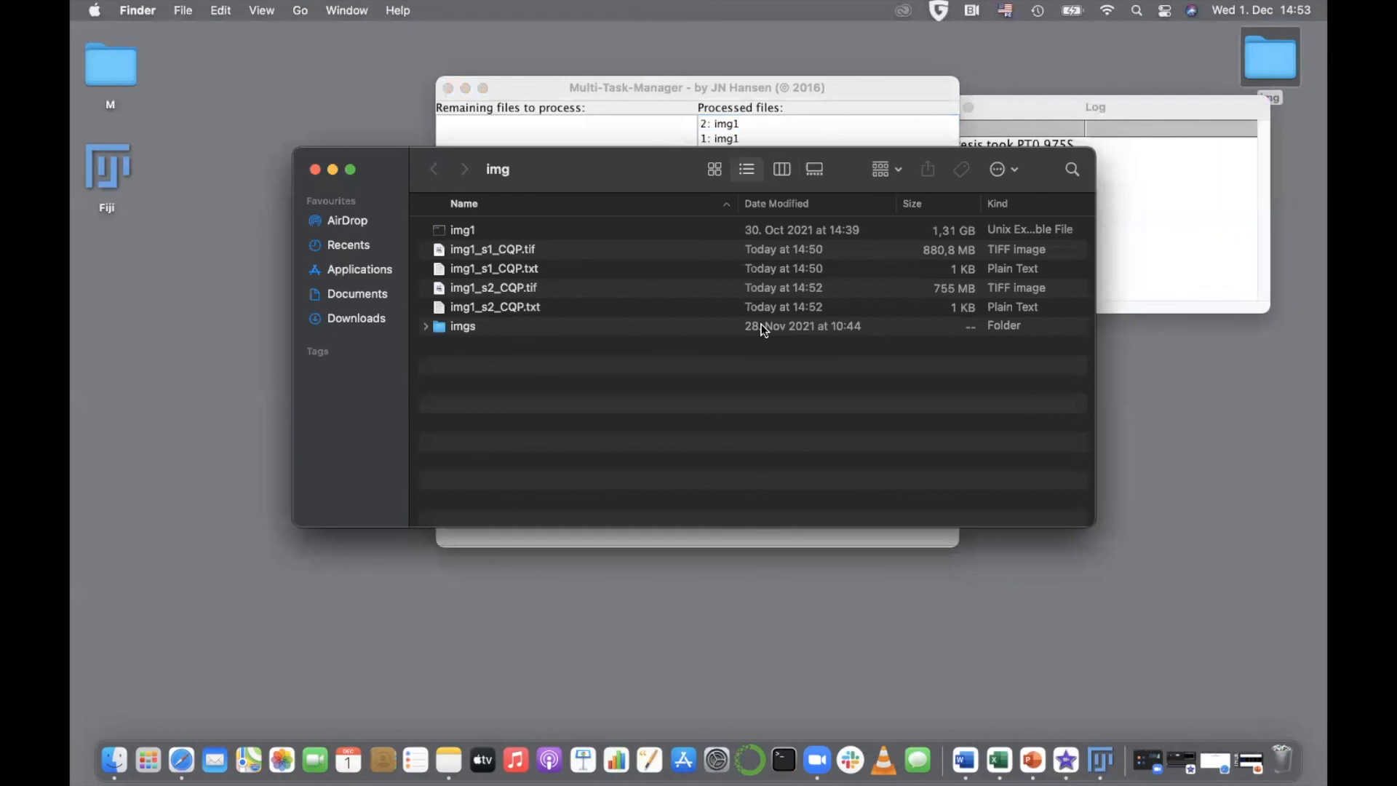
double_click(495, 273)
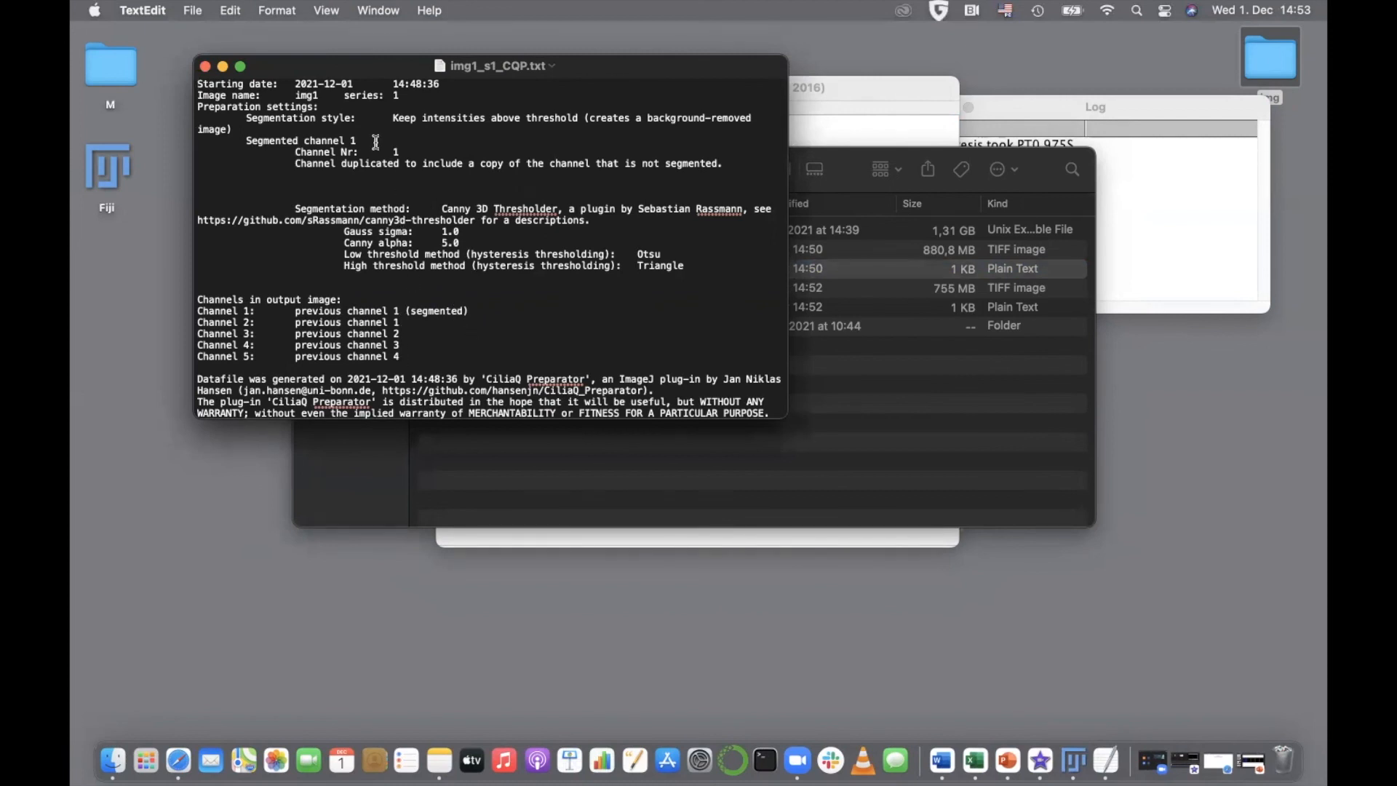
- Examine the segmented channel number, output channel order and segmentation method recorded in img1_s1_CQP.txt, and close the file
scroll(371, 142, down, 2)
scroll(342, 146, up, 2)
drag(284, 150, 412, 150)
drag(401, 322, 298, 326)
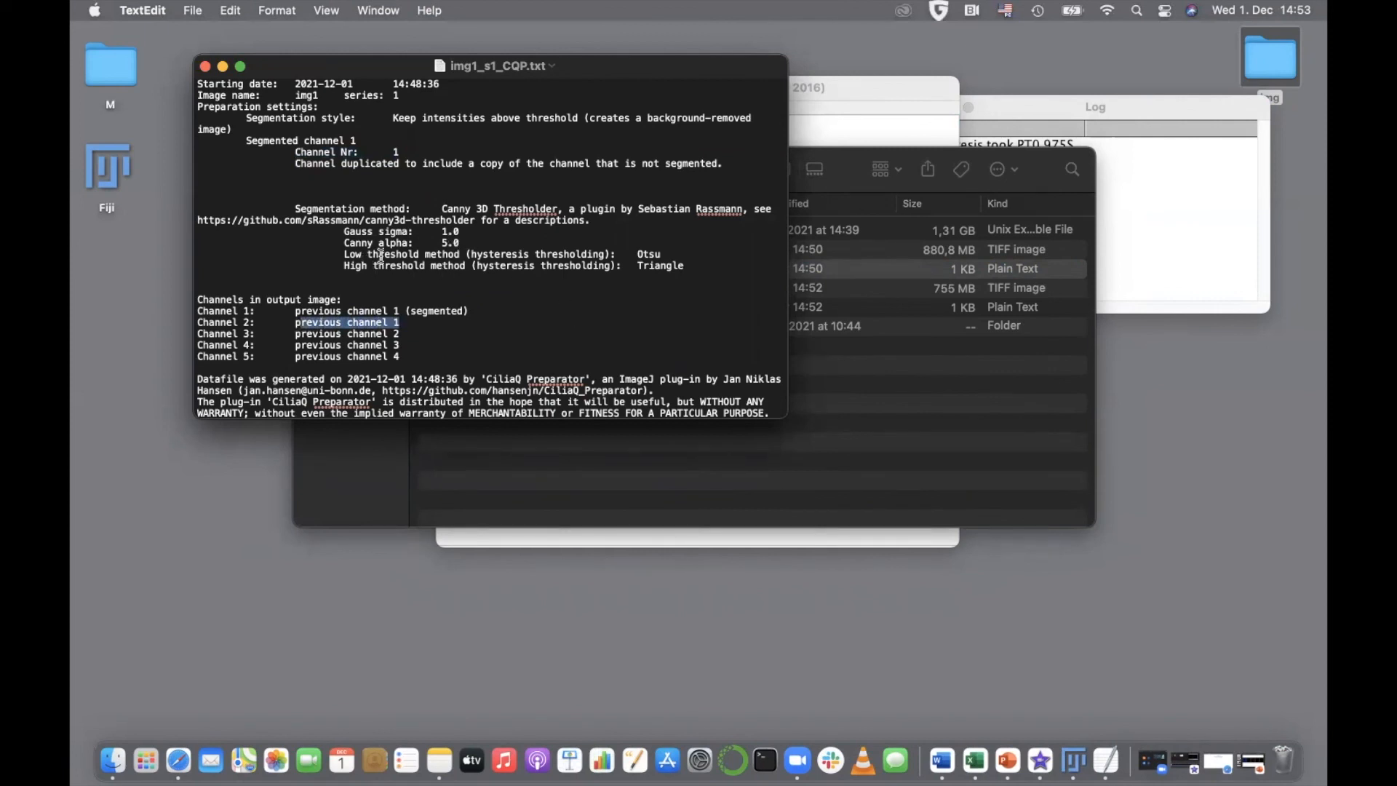
drag(494, 209, 441, 209)
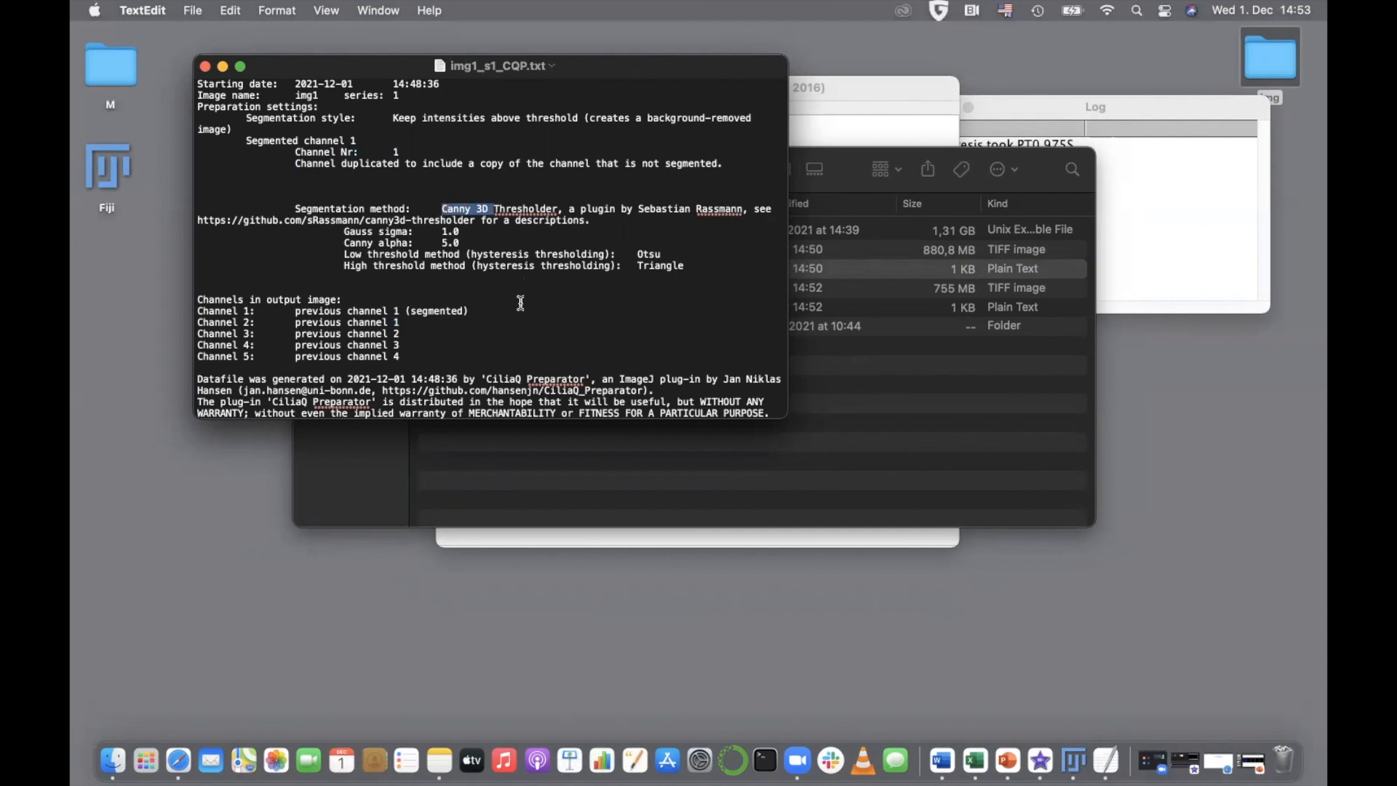
scroll(522, 302, down, 2)
scroll(521, 303, up, 2)
click(820, 278)
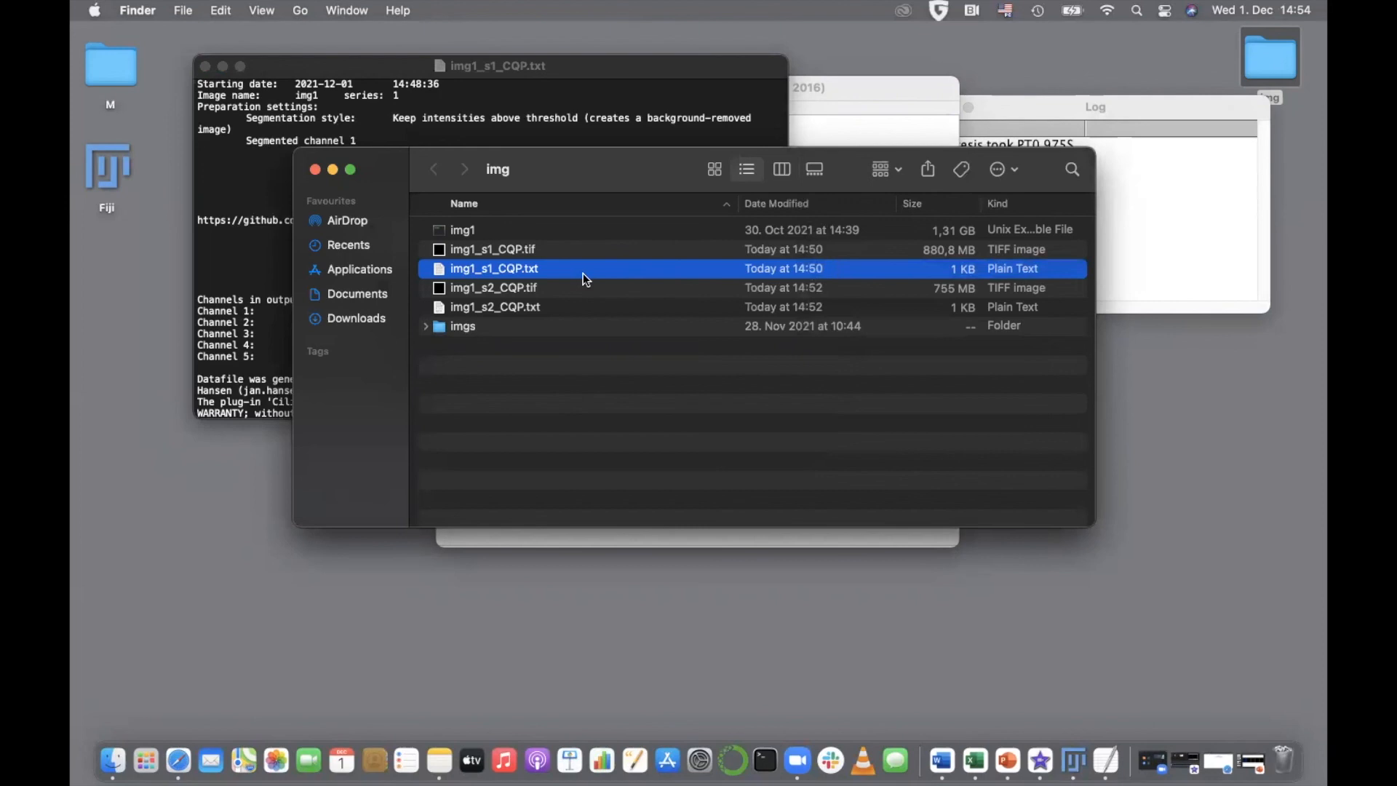
click(301, 67)
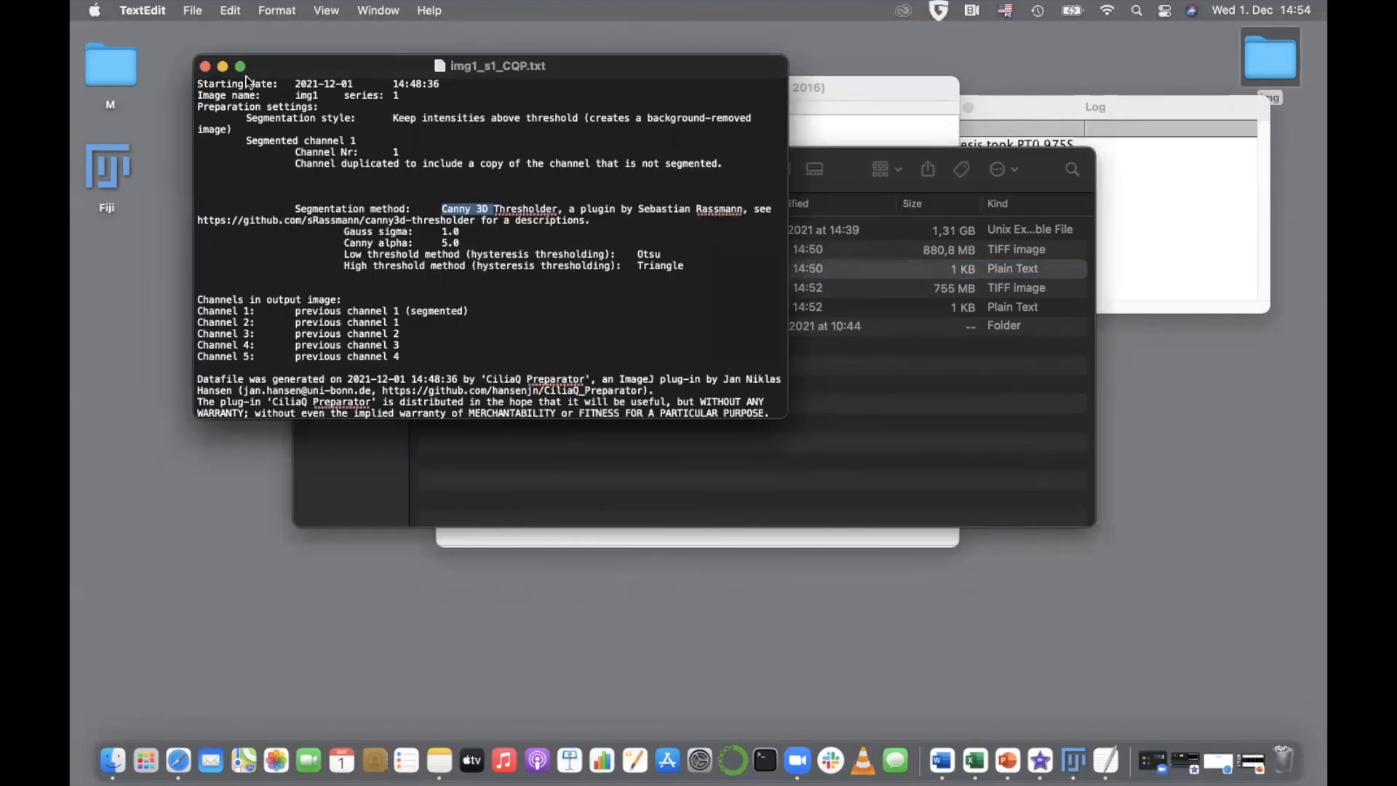
click(205, 68)
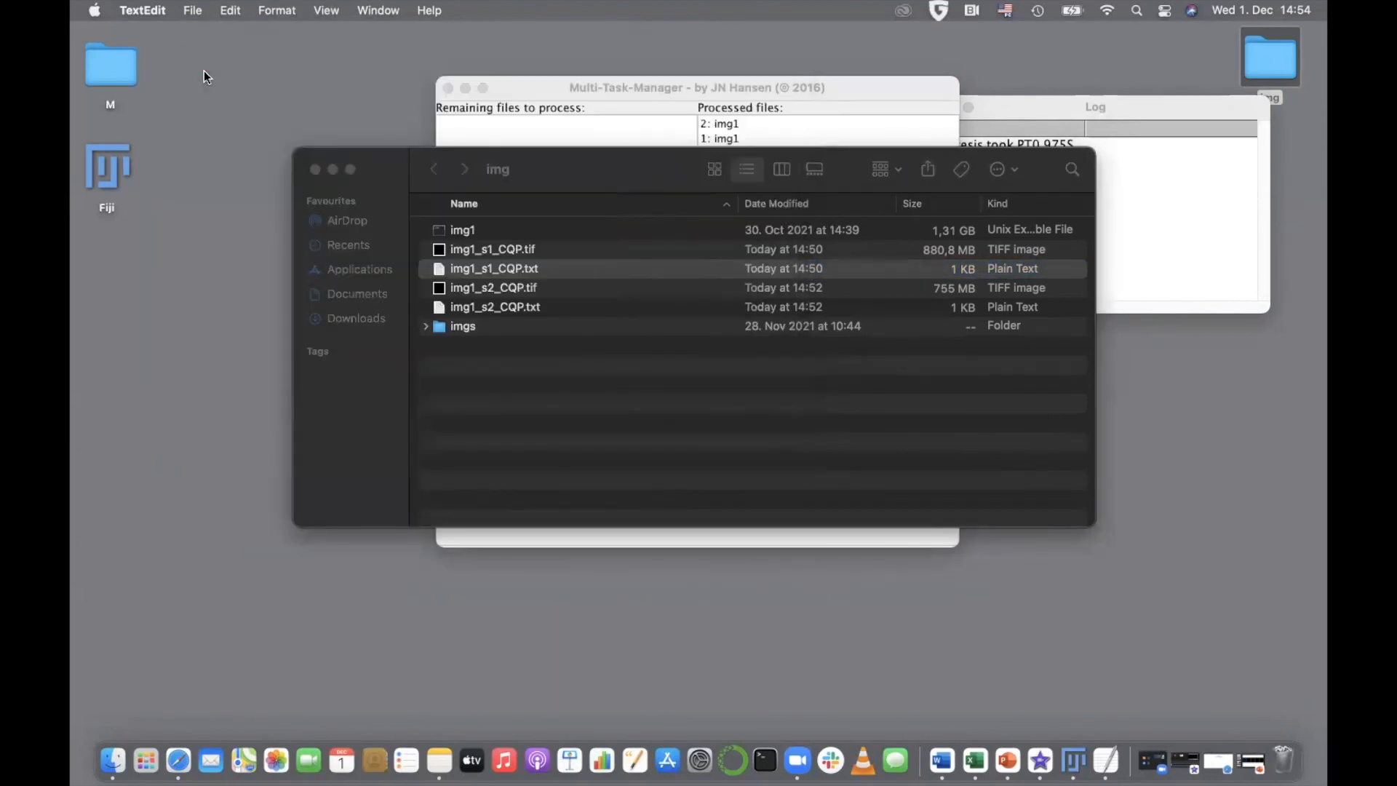
- Open the segmented image img1_s1_CQP.tif from the img folder in Fiji
click(489, 333)
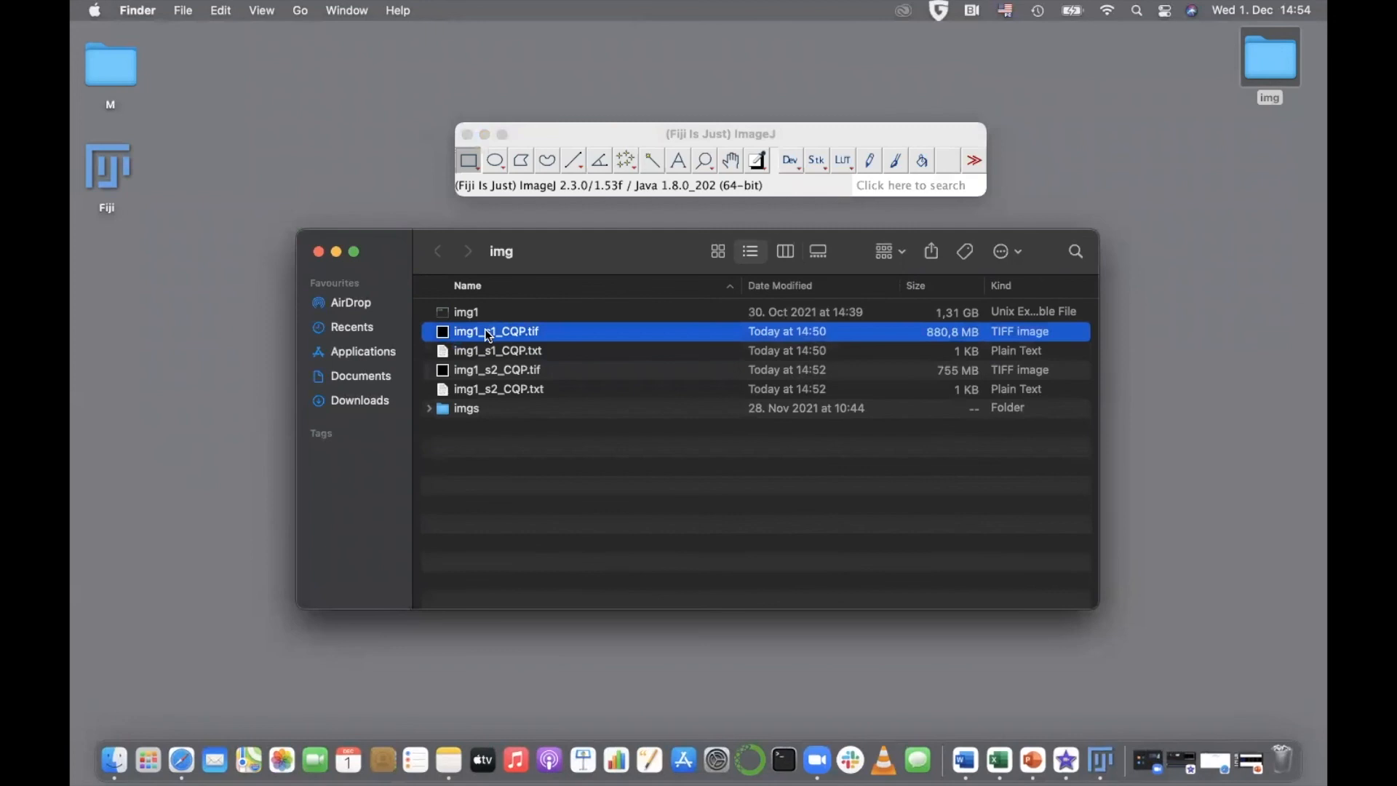
drag(489, 334, 589, 182)
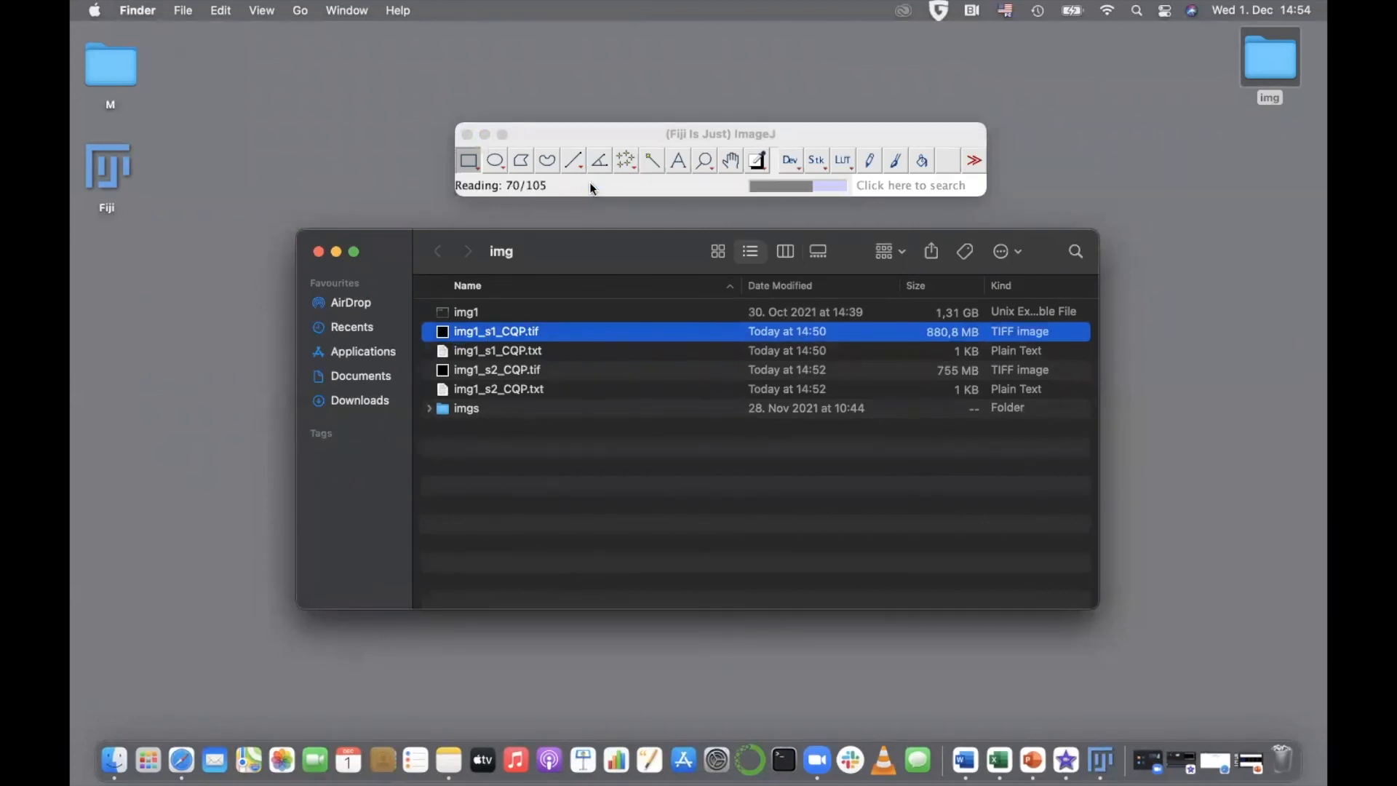
- Import Series 1 of the original img1 as an autoscaled Composite hyperstack and browse the segmented image's z-slices for comparison
click(468, 313)
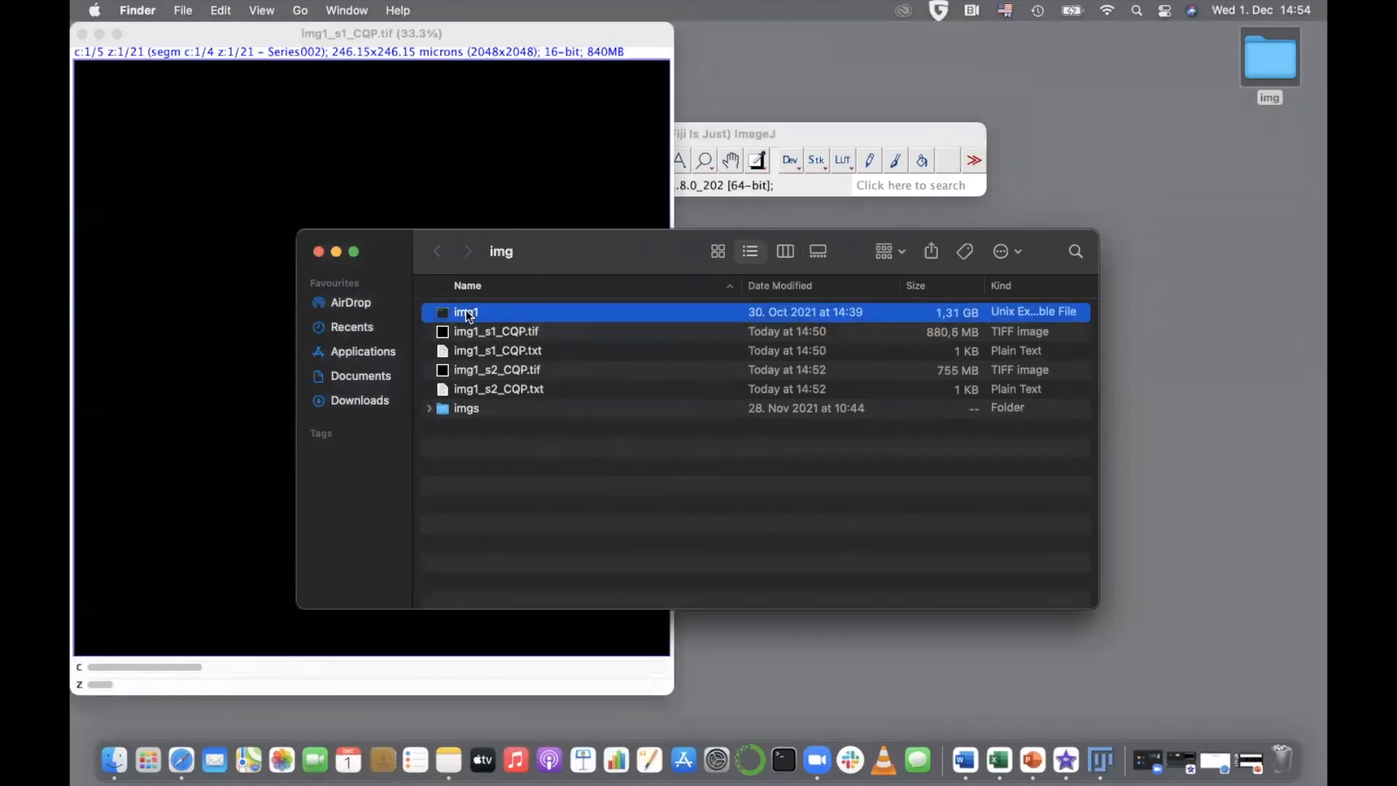
drag(744, 194, 745, 182)
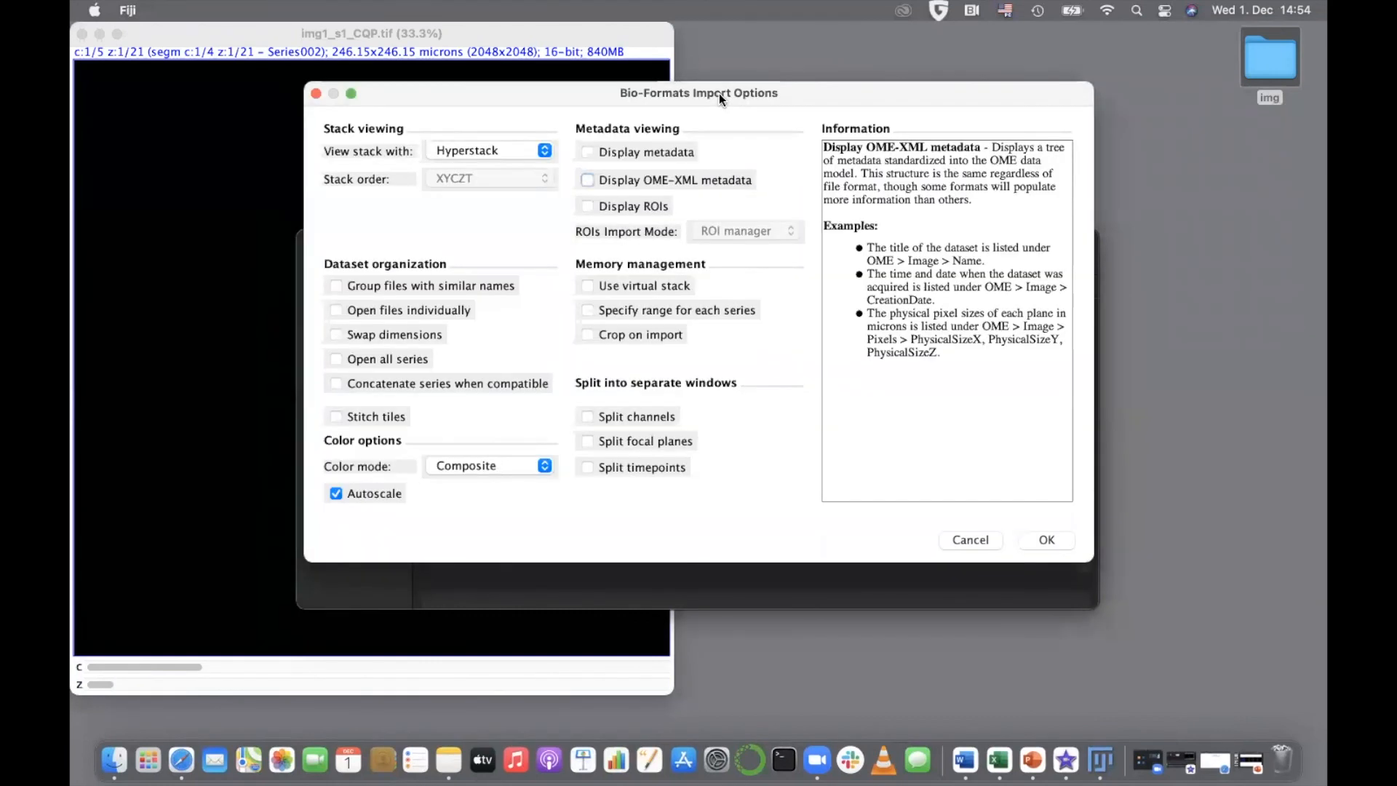
click(1055, 540)
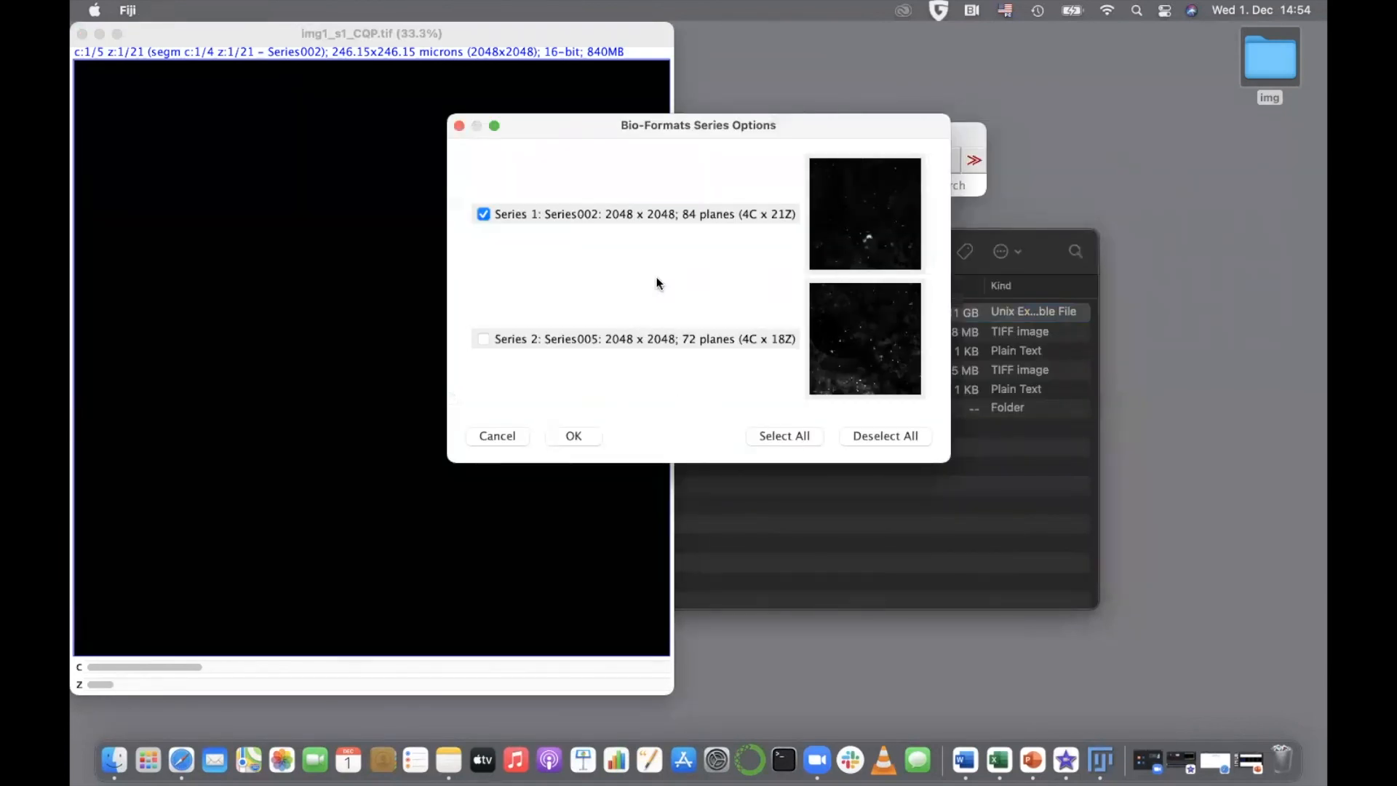
click(588, 435)
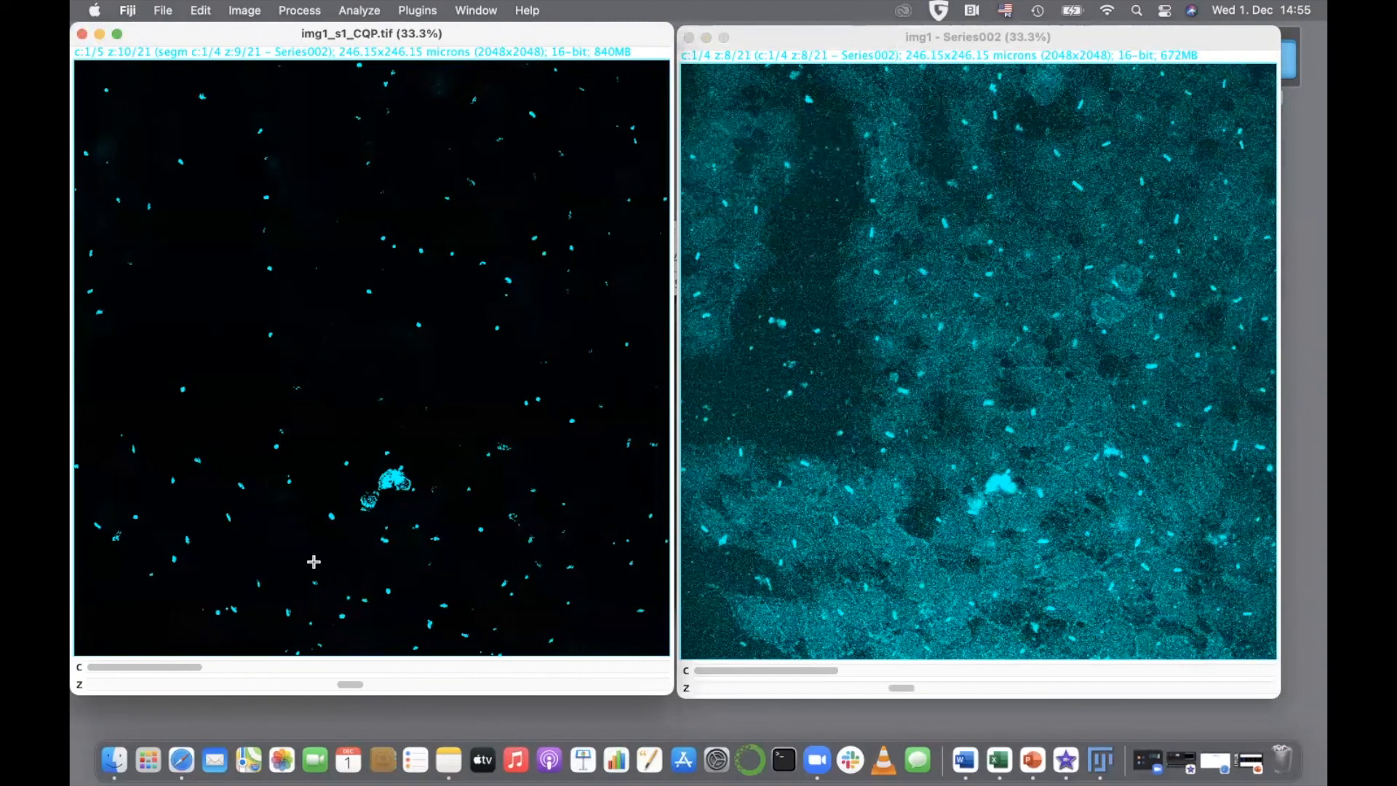
drag(349, 685, 378, 682)
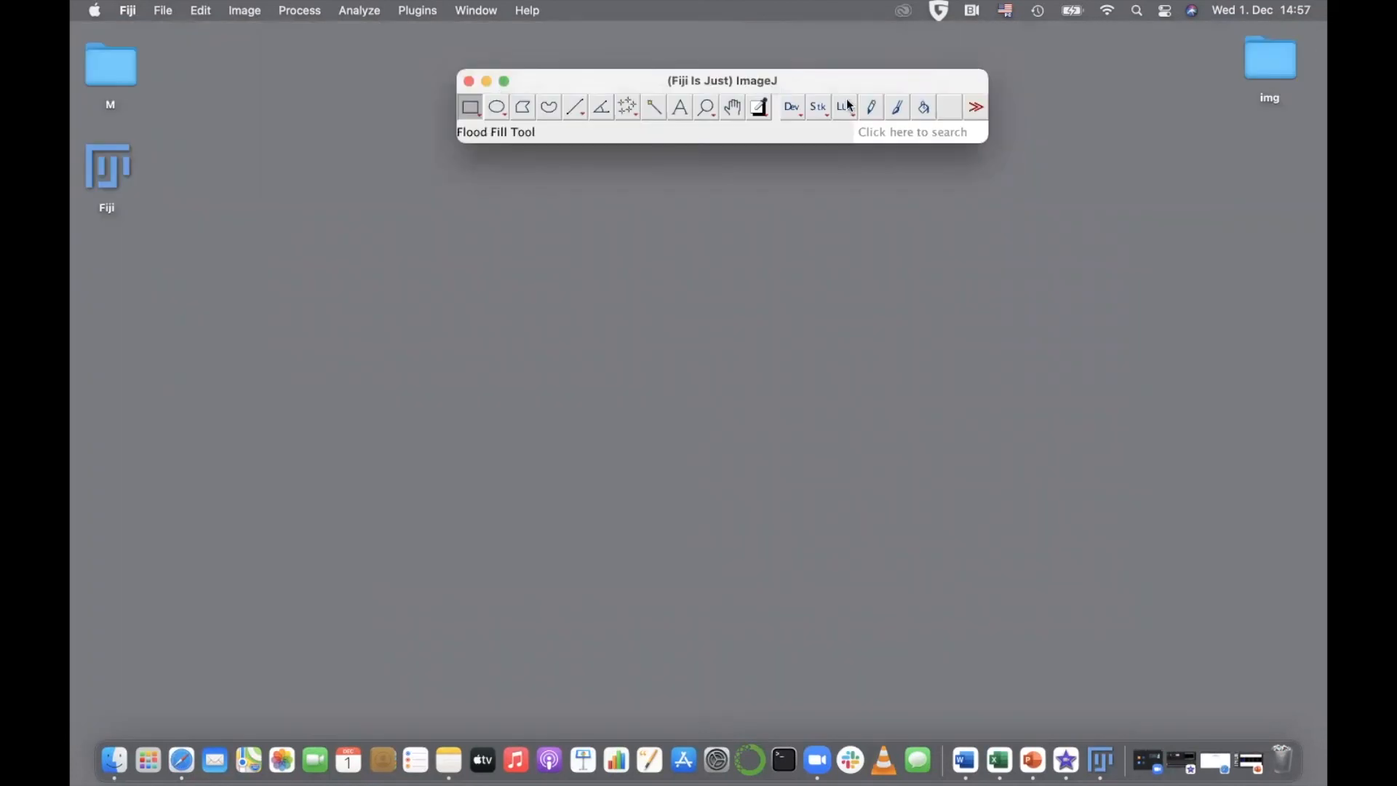
- Move the main Fiji window slightly lower on the desktop
drag(850, 83, 850, 107)
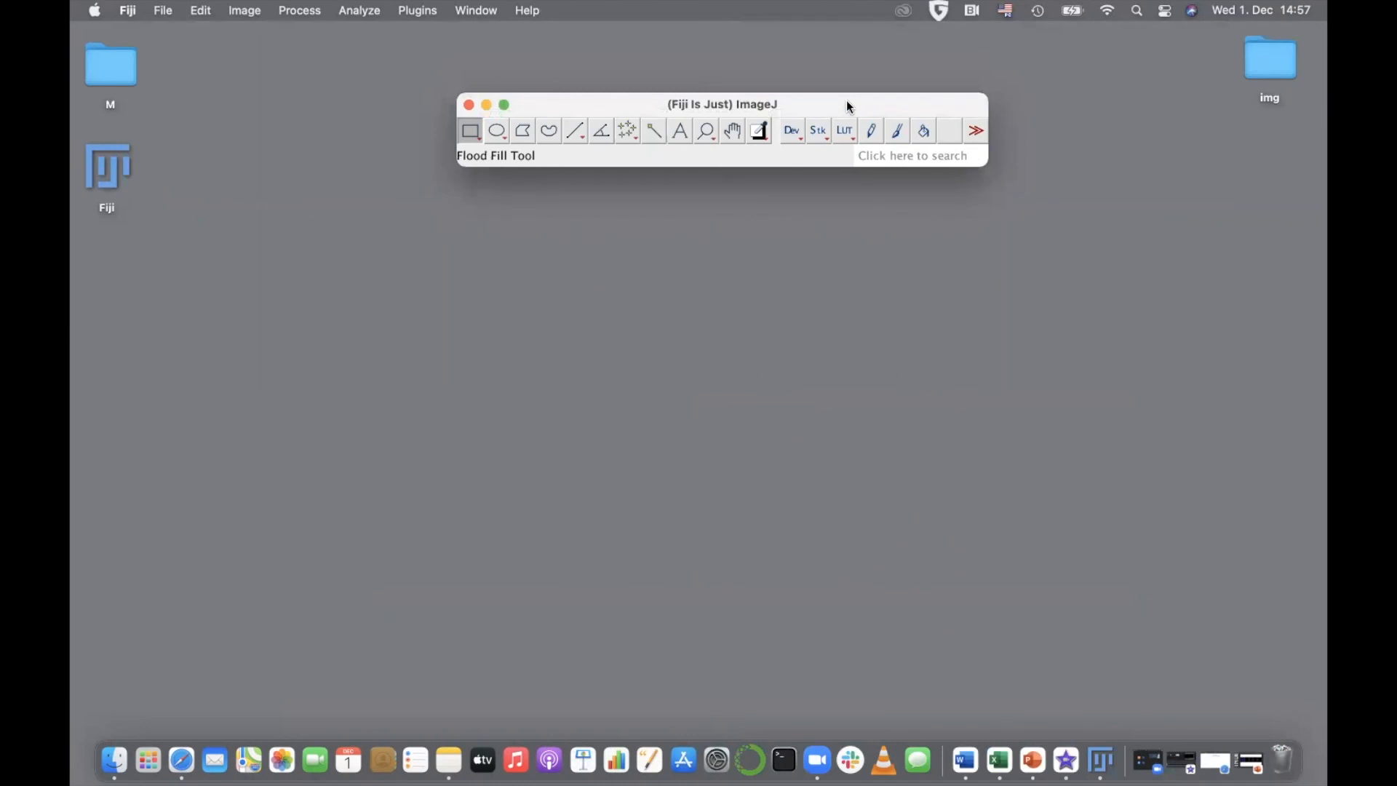